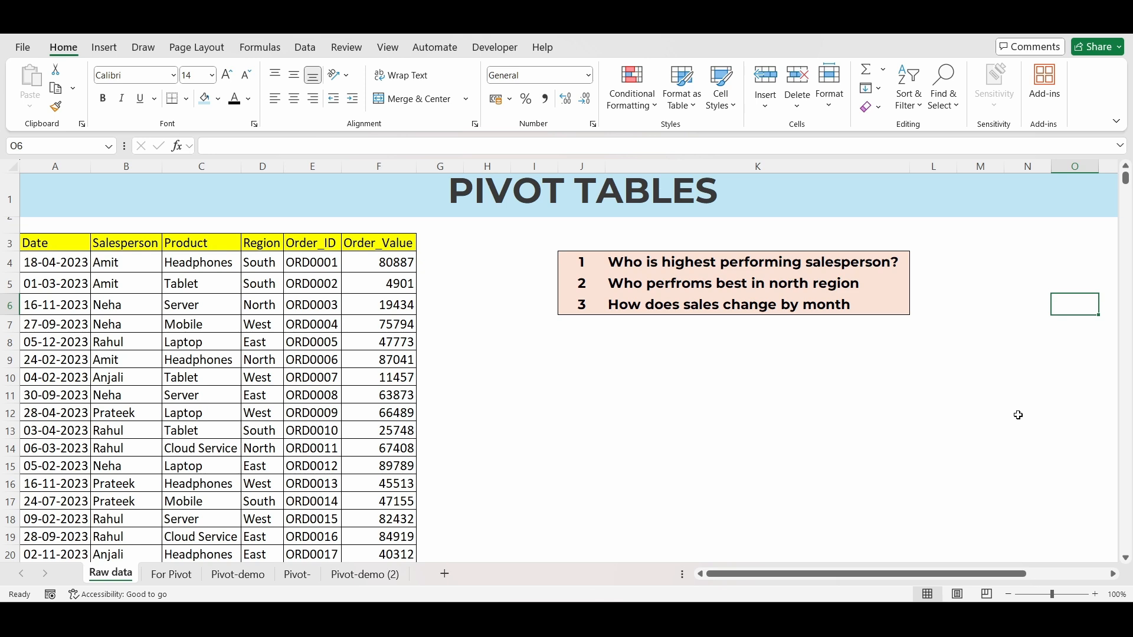
# Convert the sales data range A3:F903, including its header row, into a table.
pyautogui.click(885, 413)
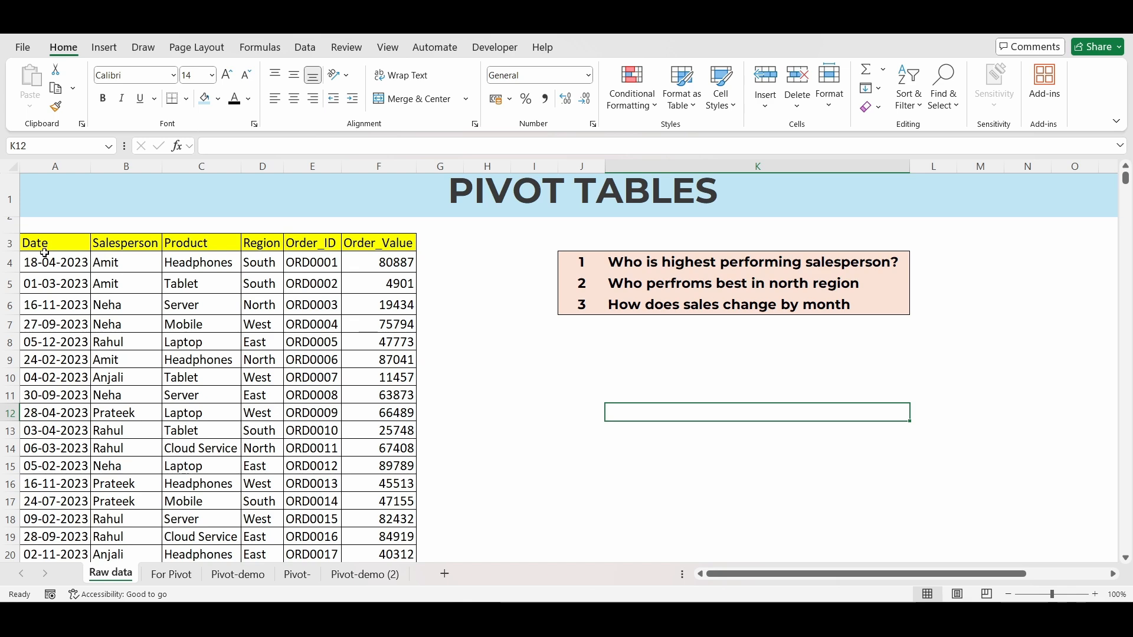
pyautogui.click(51, 269)
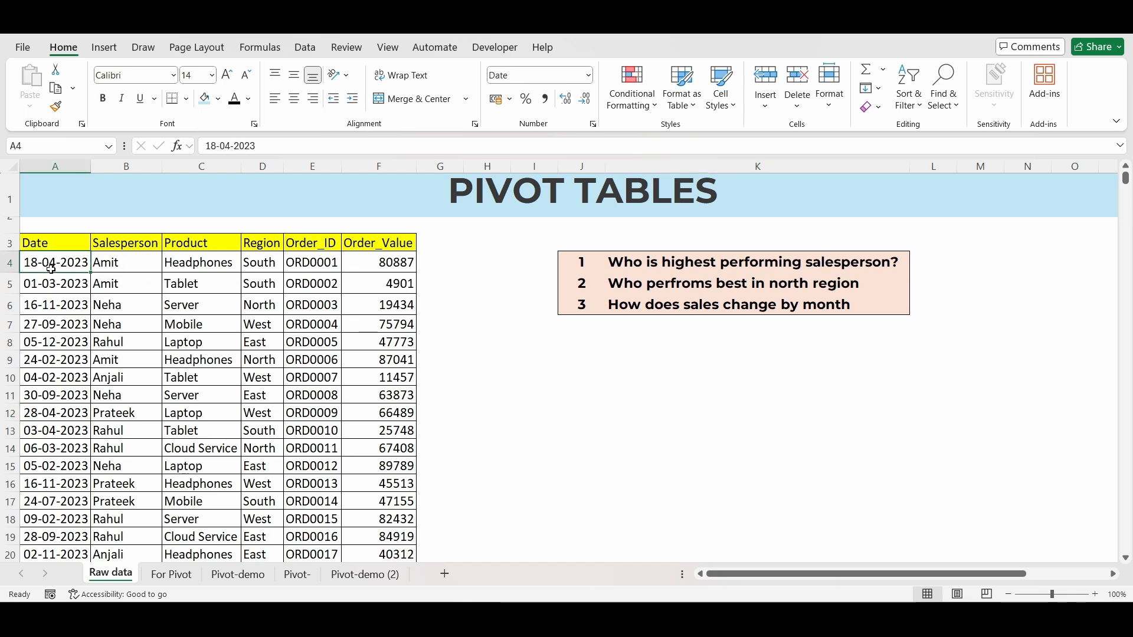
pyautogui.hotkey('ctrl', 'a')
pyautogui.hotkey('ctrl', 't')
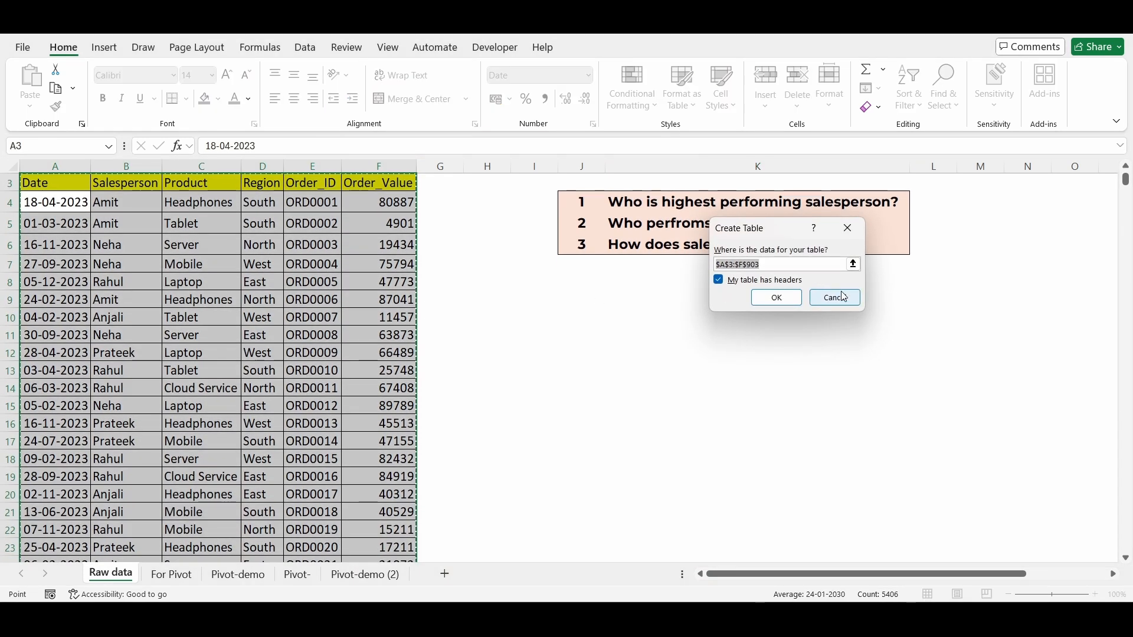
pyautogui.click(782, 297)
pyautogui.click(323, 289)
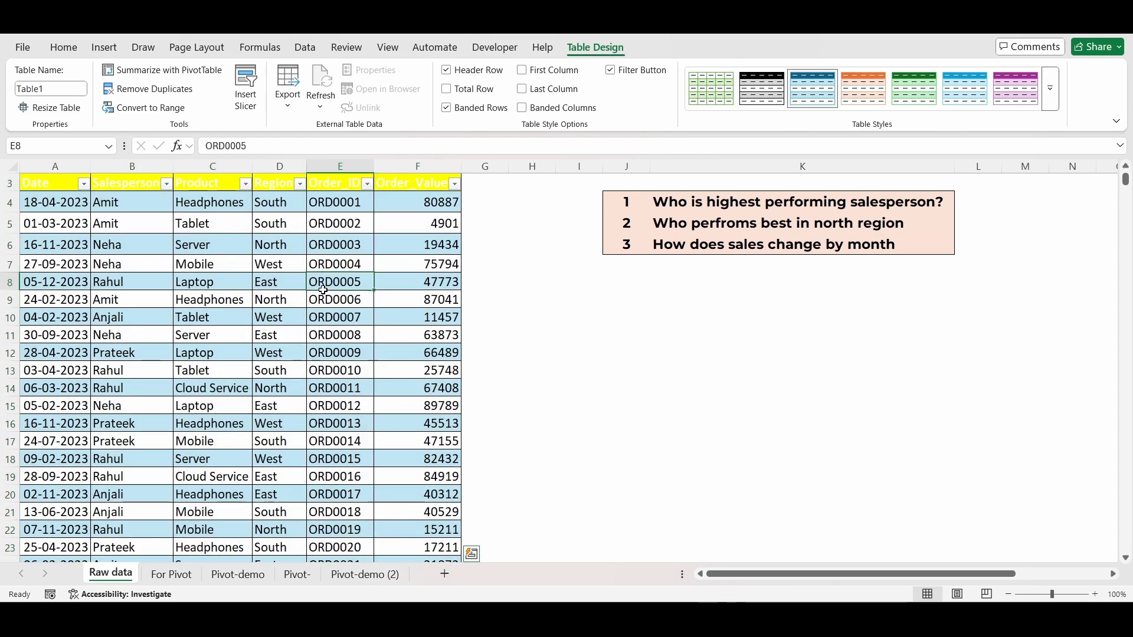
pyautogui.scroll(1, 323, 290)
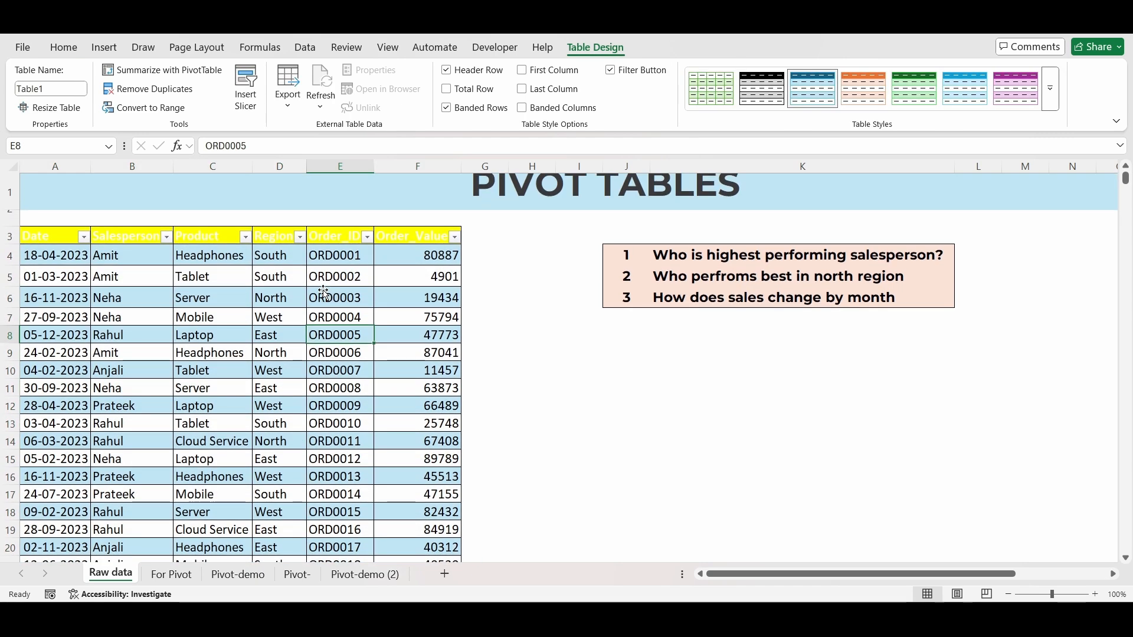
# Sort the table by Salesperson from A to Z and select the first two salespeople's order values to read each total.
pyautogui.click(167, 237)
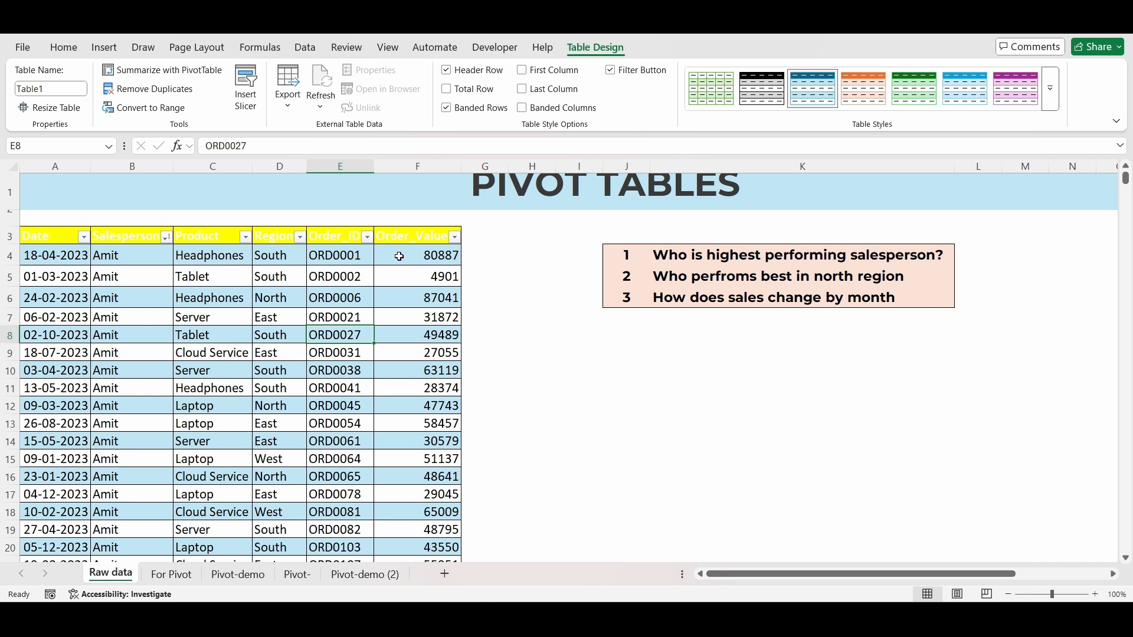
pyautogui.moveTo(398, 256); pyautogui.dragTo(429, 341)
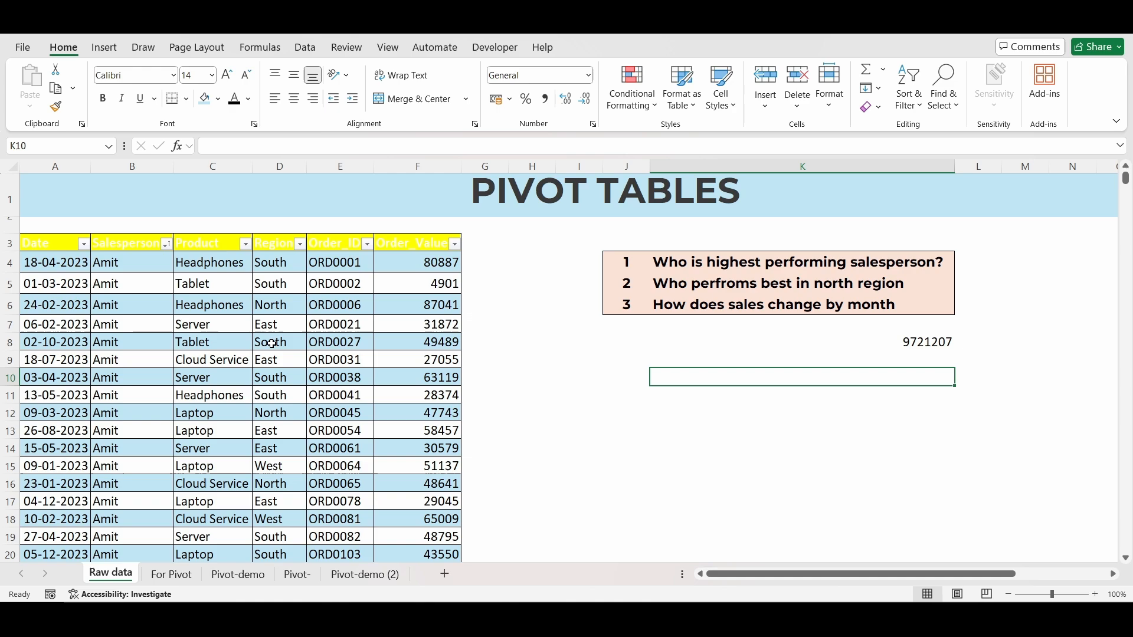
pyautogui.scroll(-18, 263, 352)
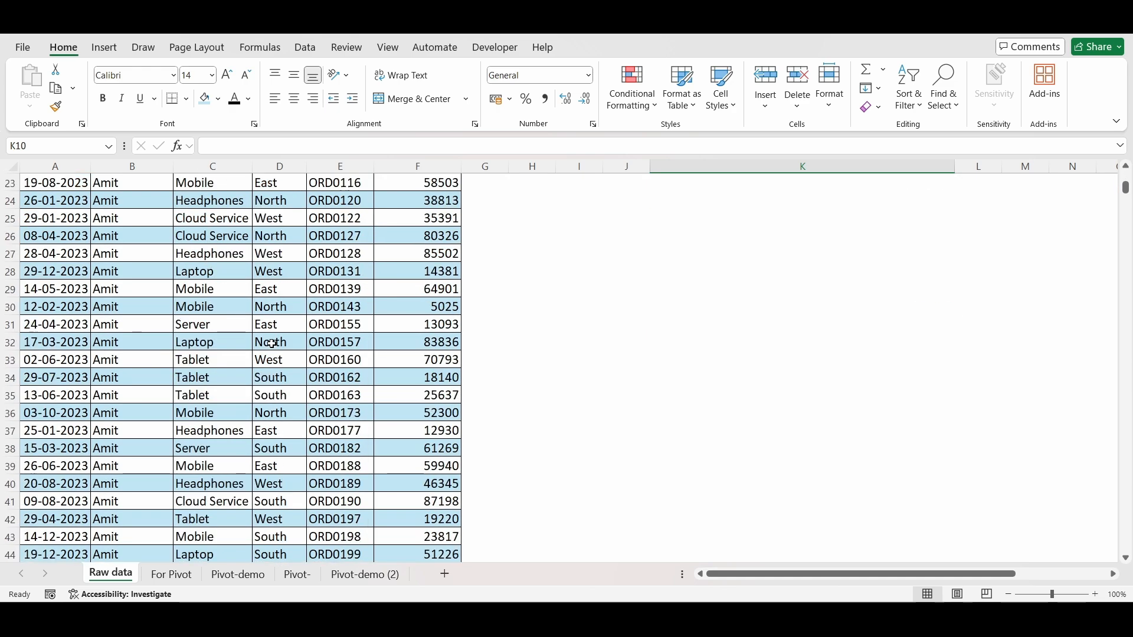
pyautogui.scroll(-20, 263, 352)
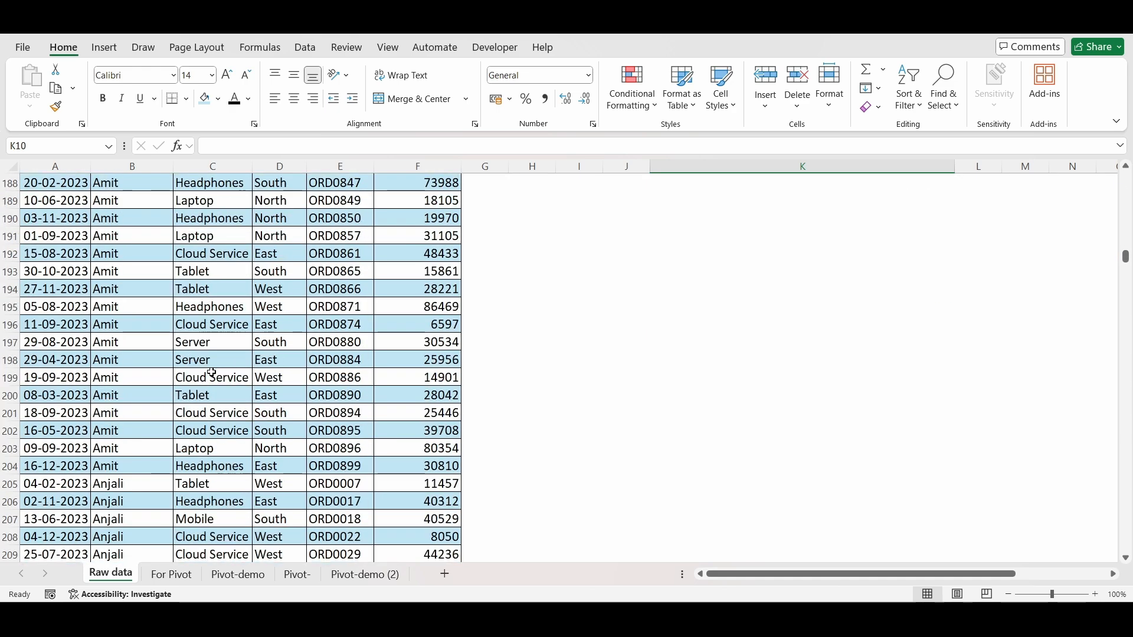
pyautogui.moveTo(404, 395); pyautogui.dragTo(445, 500)
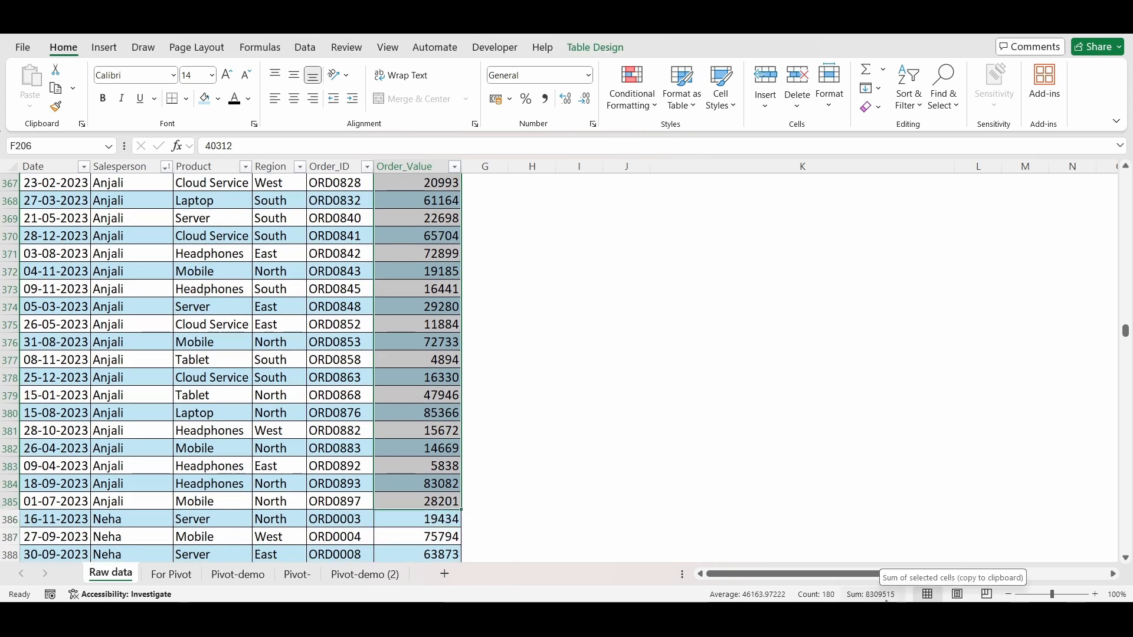
pyautogui.click(531, 394)
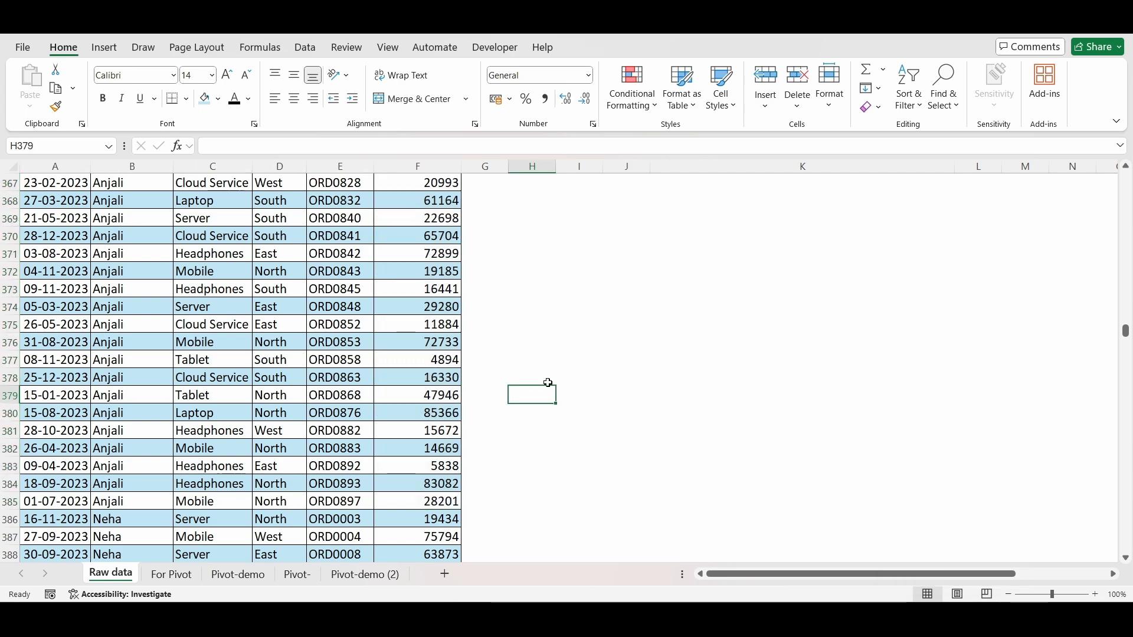
# Select the third salesperson's order values from row 386 downward to read their total.
pyautogui.scroll(-3, 436, 395)
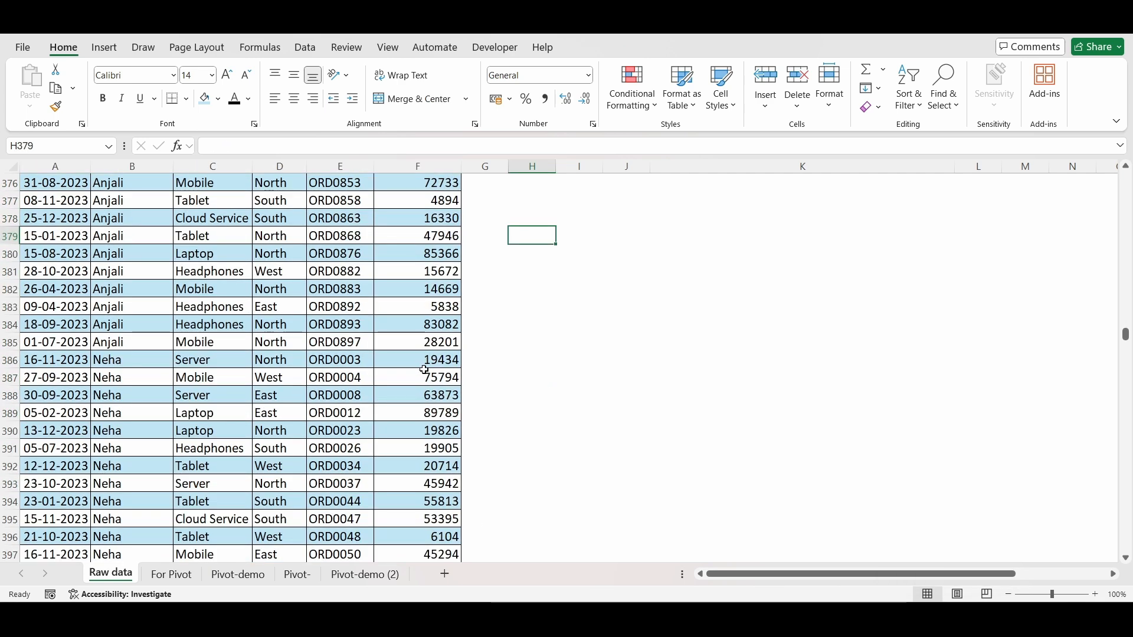
pyautogui.moveTo(420, 360); pyautogui.dragTo(425, 581)
pyautogui.scroll(-18, 370, 416)
pyautogui.scroll(-20, 370, 416)
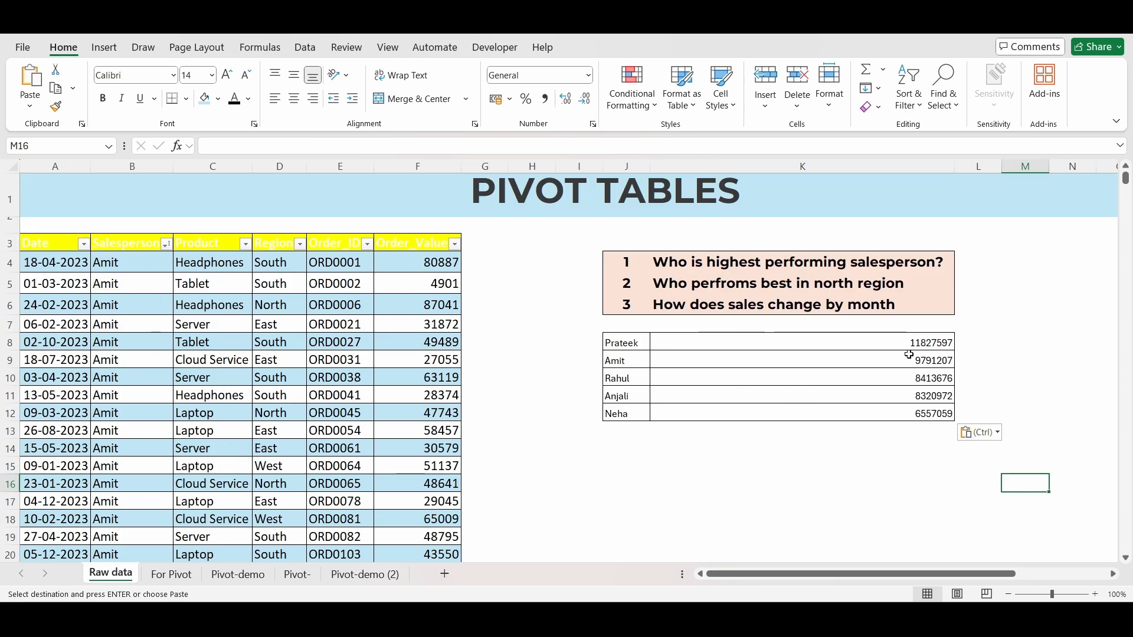
pyautogui.click(932, 343)
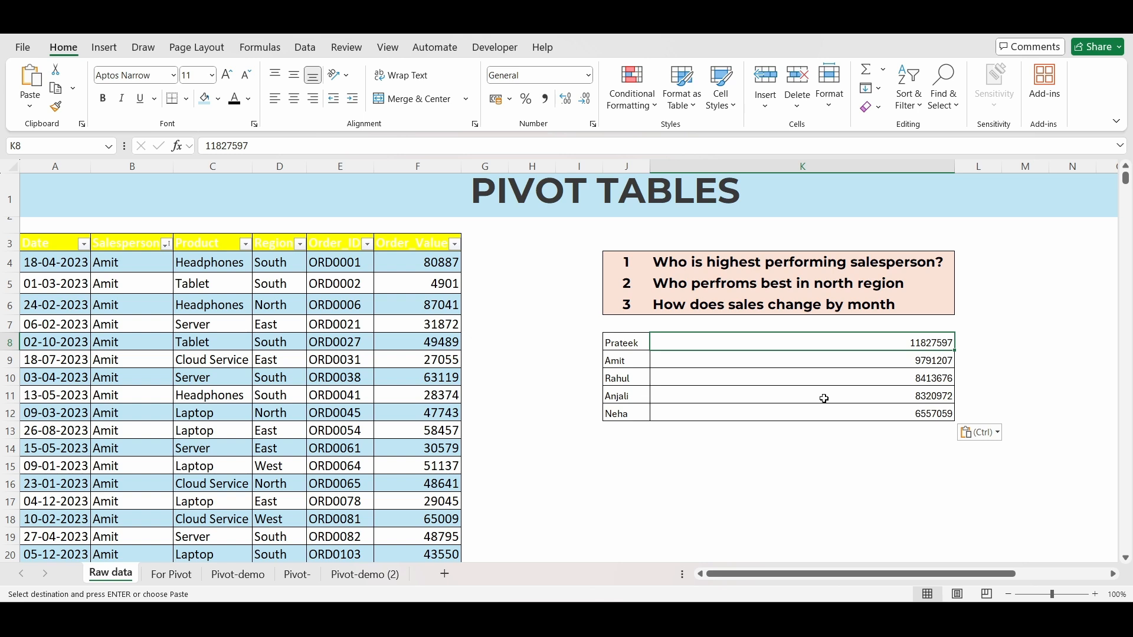
pyautogui.press('Up')
pyautogui.press('Up')
pyautogui.press('Up')
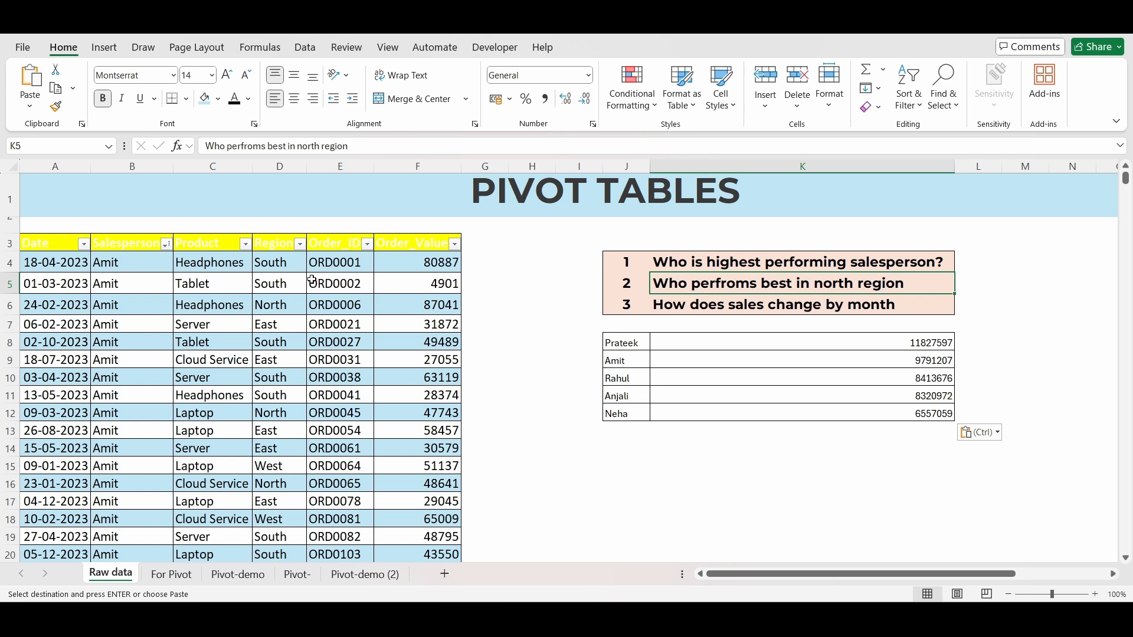
# Filter the table's Region column to show only North.
pyautogui.click(280, 262)
pyautogui.click(301, 244)
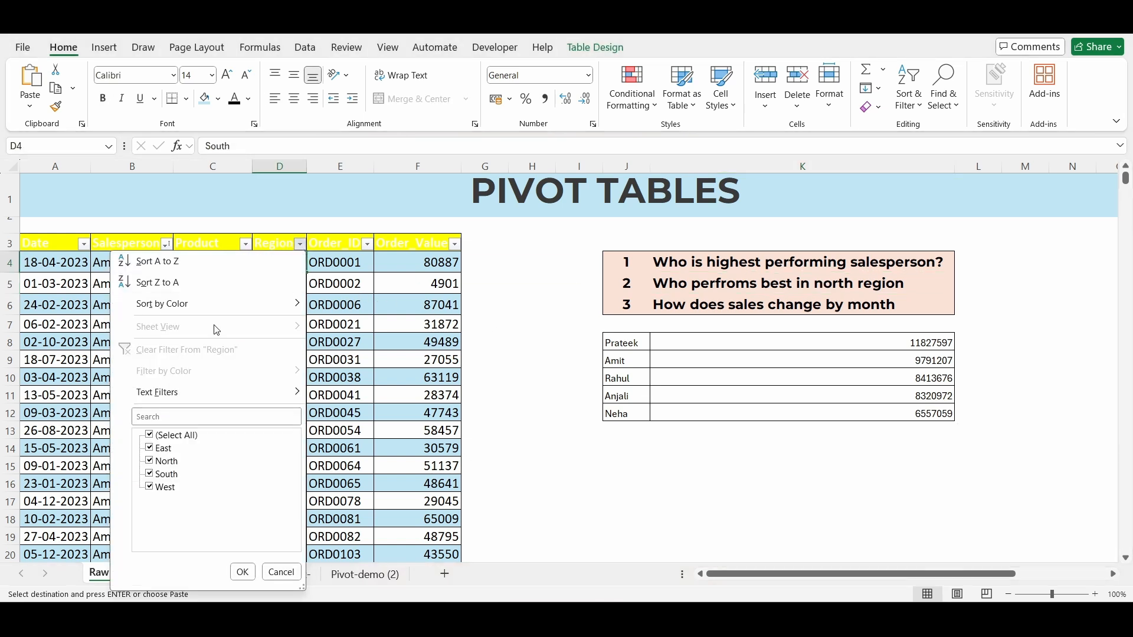
pyautogui.click(172, 435)
pyautogui.click(175, 465)
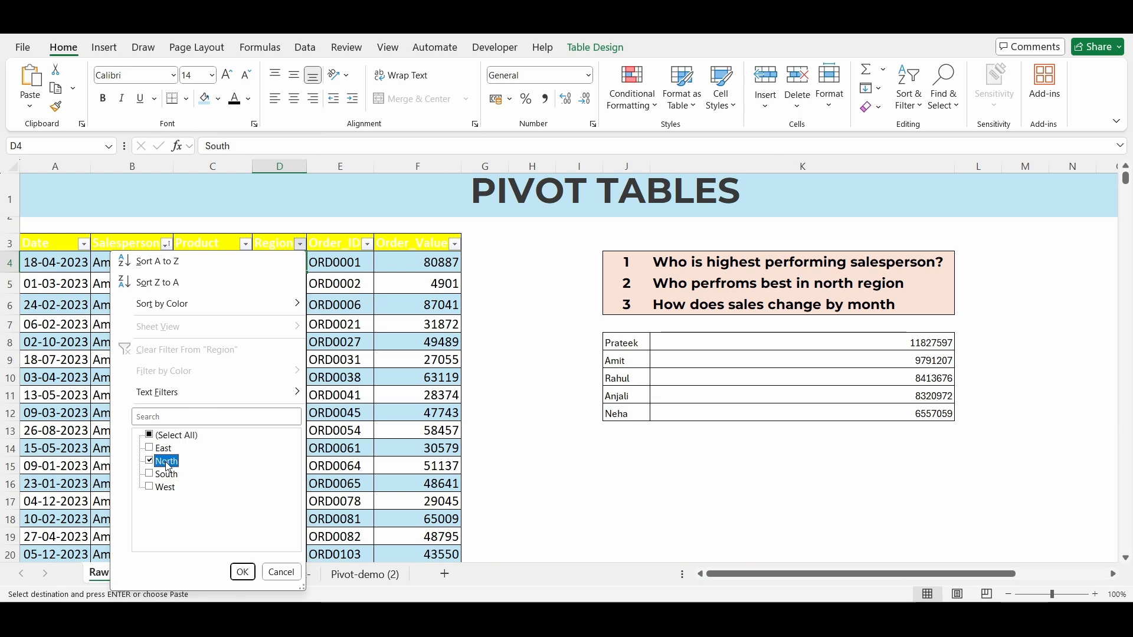
pyautogui.click(243, 572)
# Sort the North orders by Salesperson from A to Z and select the first salesperson's order values to read their total.
pyautogui.click(166, 244)
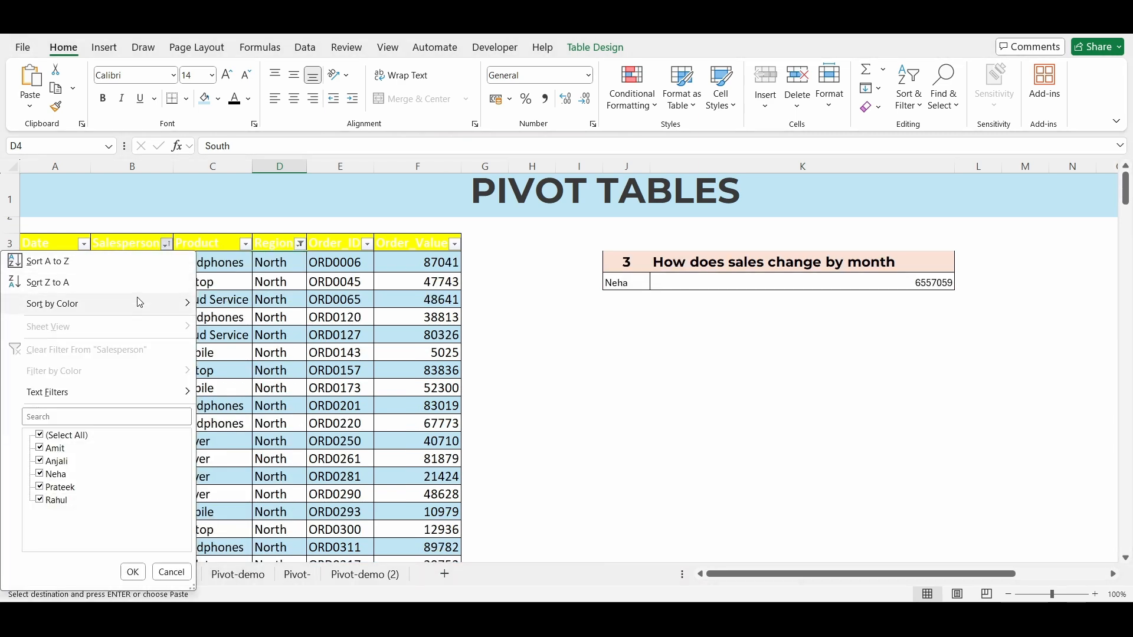
pyautogui.moveTo(180, 303)
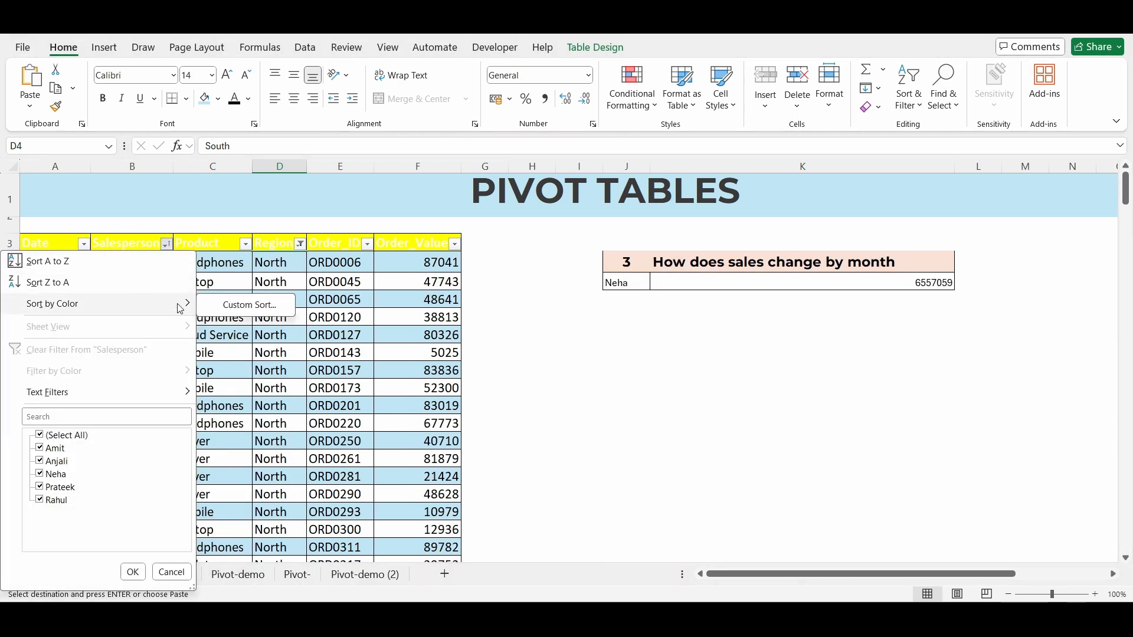
pyautogui.click(136, 263)
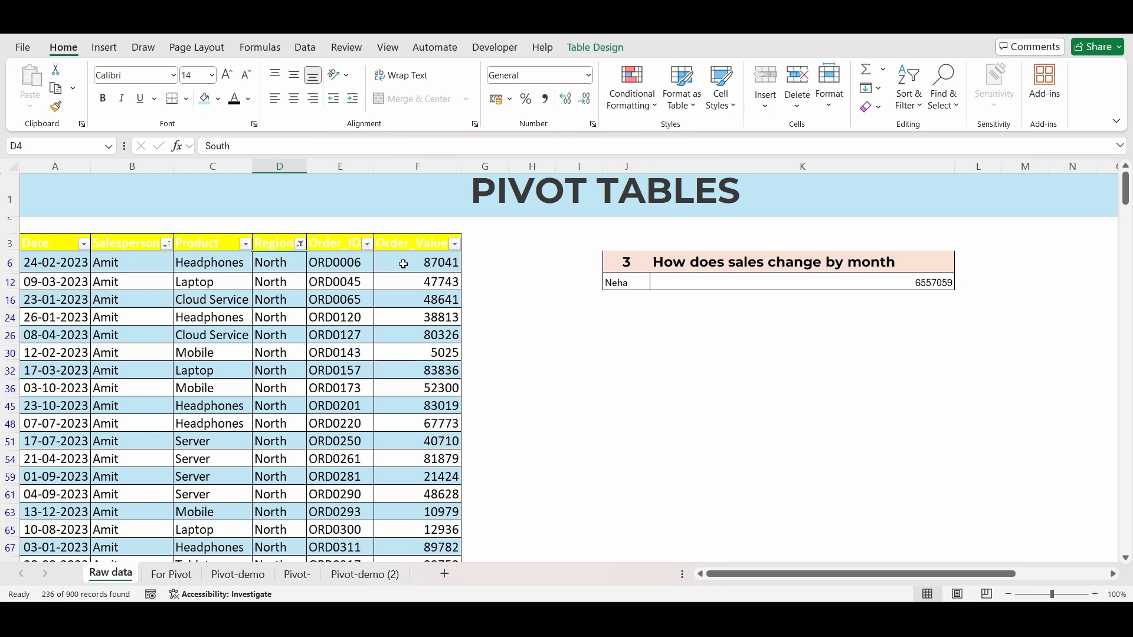
pyautogui.moveTo(410, 262); pyautogui.dragTo(480, 554)
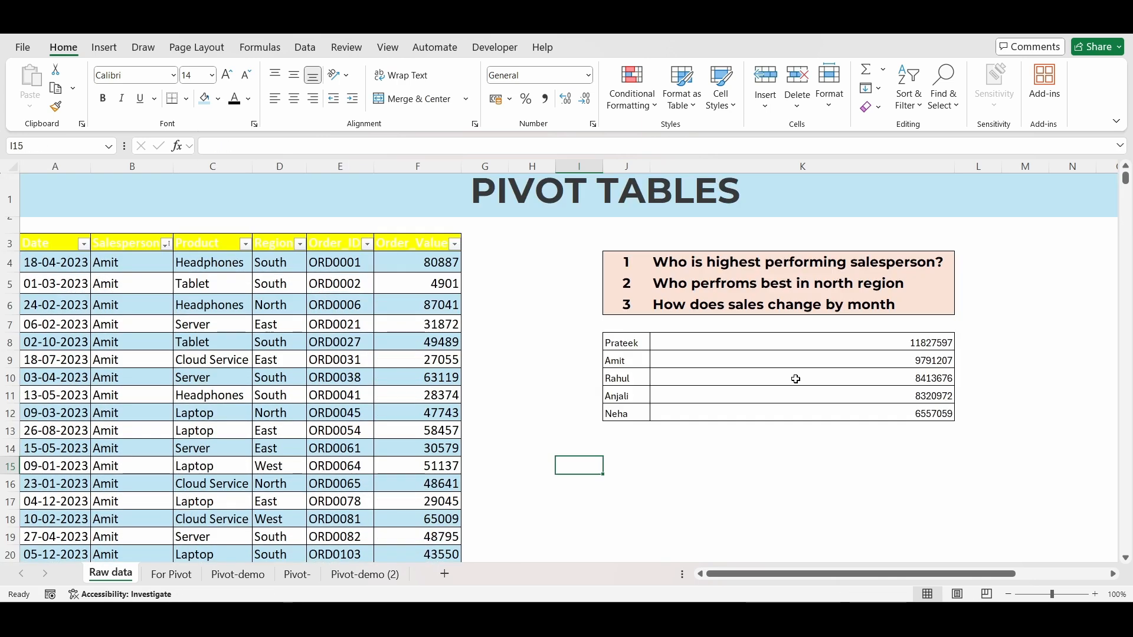
pyautogui.click(791, 307)
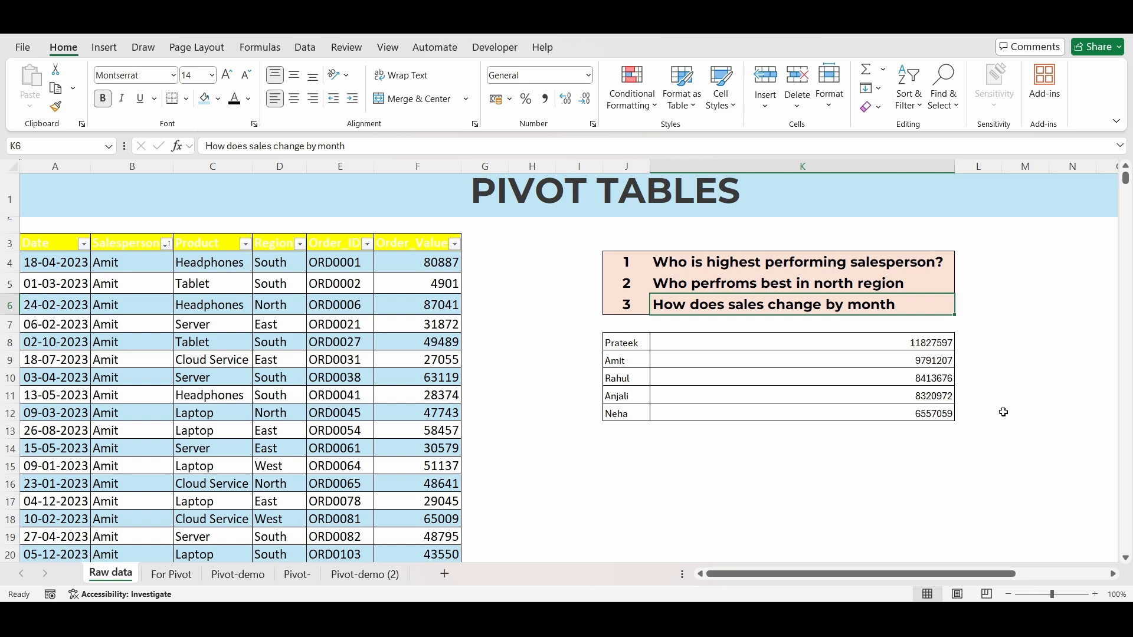
pyautogui.click(531, 448)
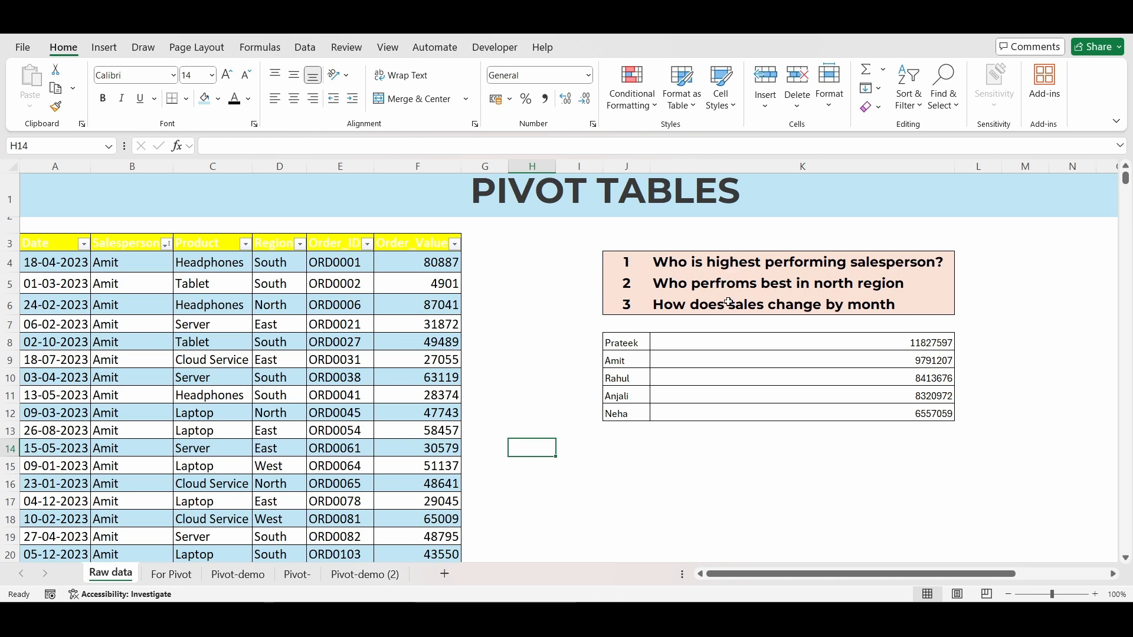
# On the For Pivot sheet, convert the data range A3:F903 with headers into a table.
pyautogui.click(170, 575)
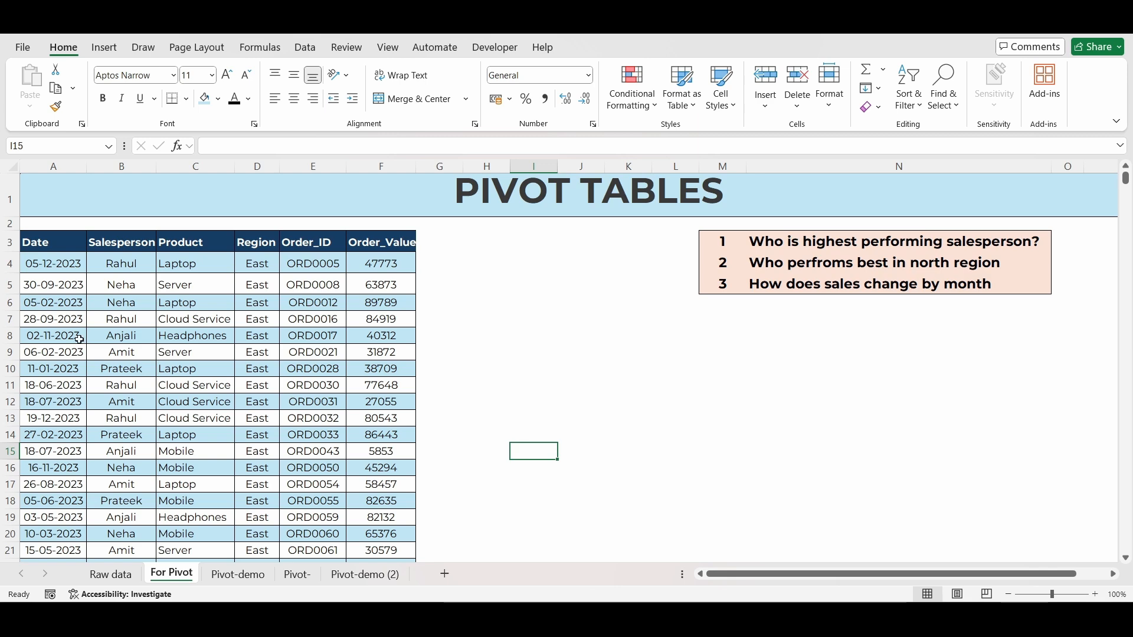
pyautogui.click(246, 357)
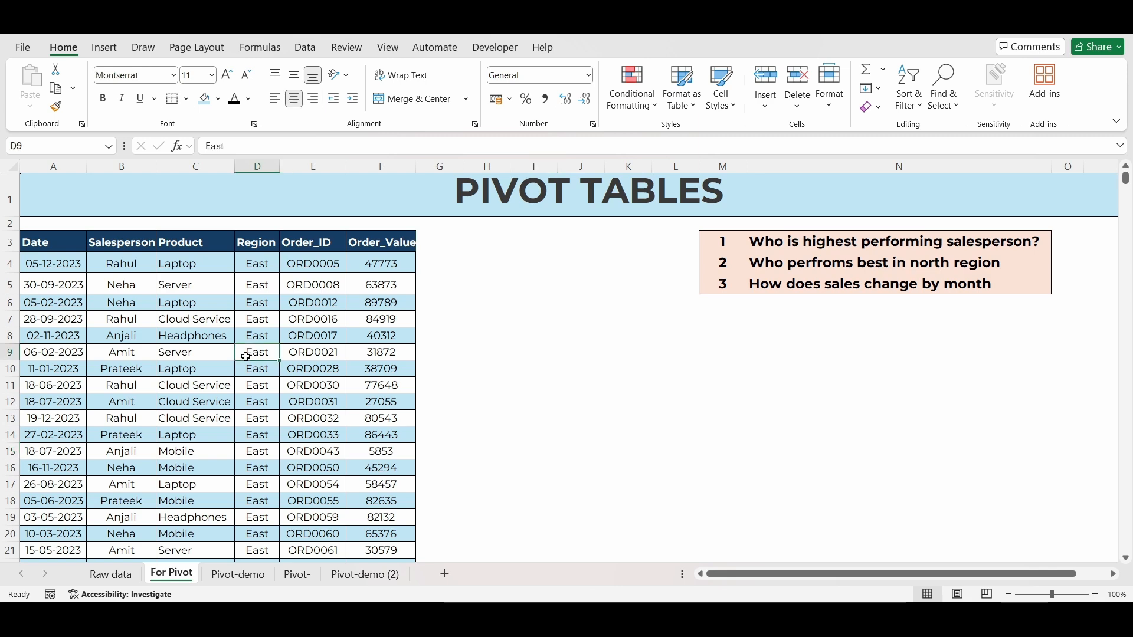
pyautogui.hotkey('ctrl', 'a')
pyautogui.hotkey('ctrl', 't')
pyautogui.click(775, 296)
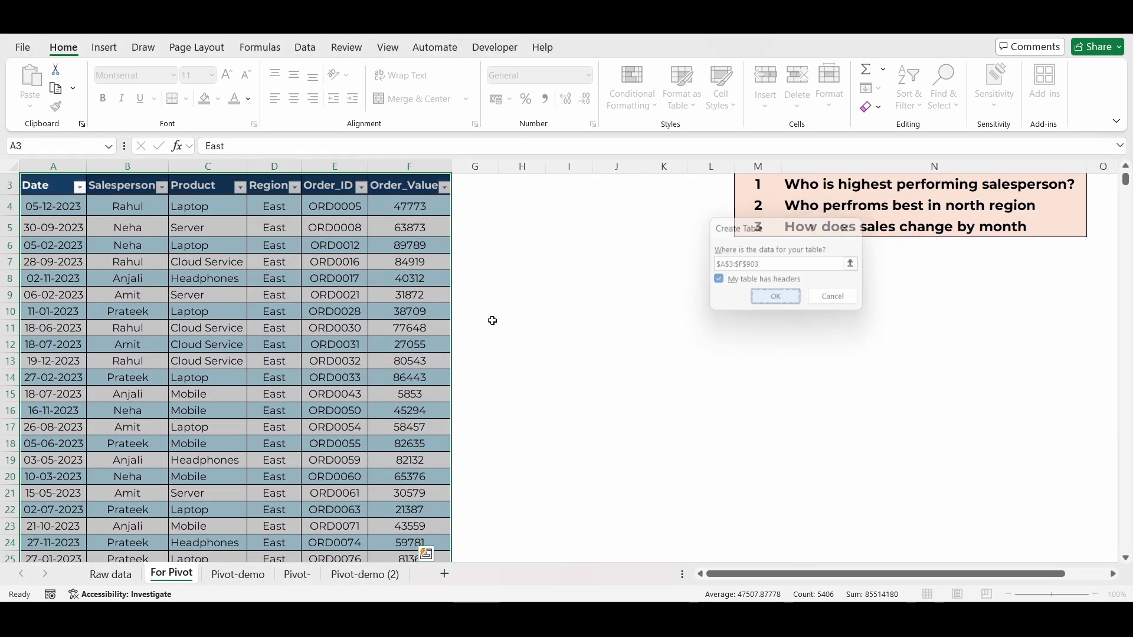
# Insert a PivotTable based on the For Pivot sheet's table on a new worksheet.
pyautogui.click(206, 278)
pyautogui.click(104, 48)
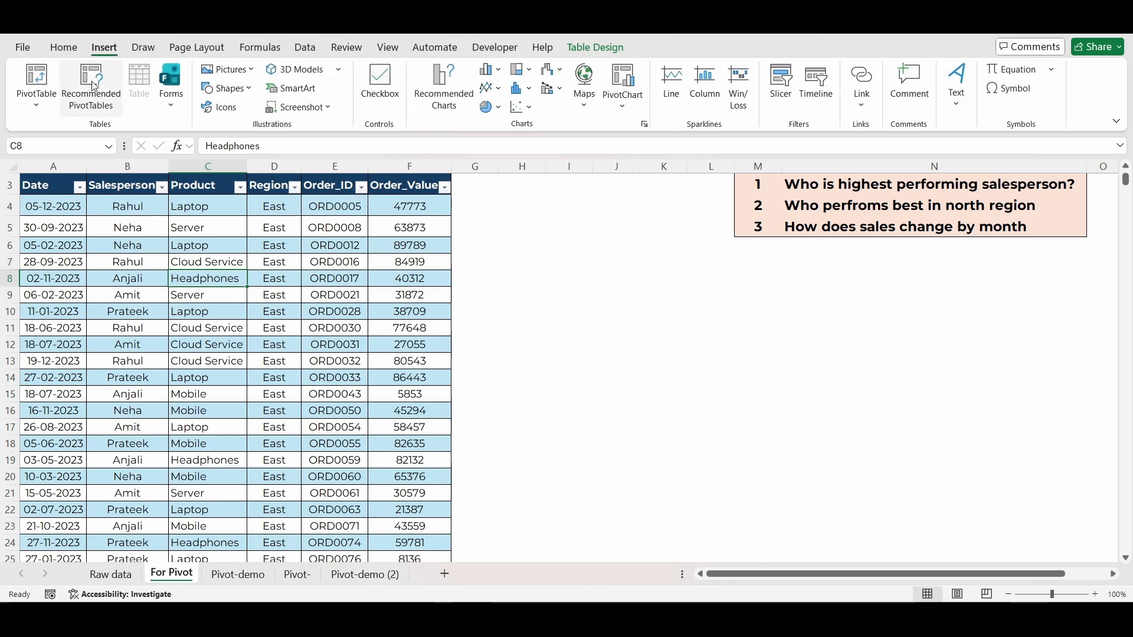
pyautogui.click(36, 78)
pyautogui.click(844, 349)
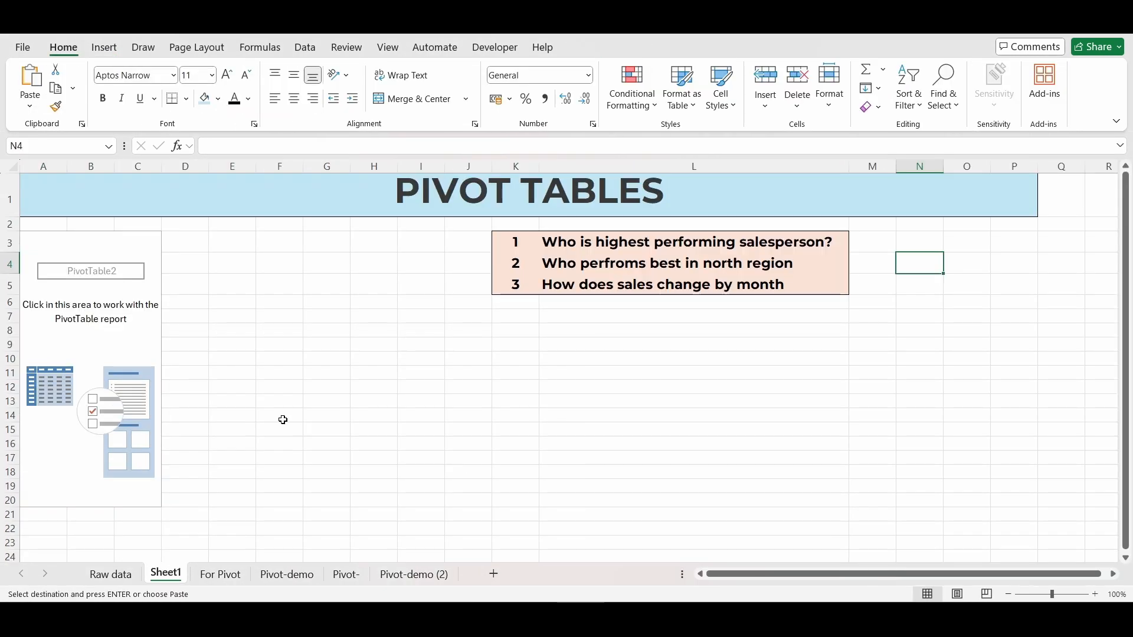
# Build the PivotTable with Salesperson as rows and the sum of Order_Value as values.
pyautogui.click(88, 347)
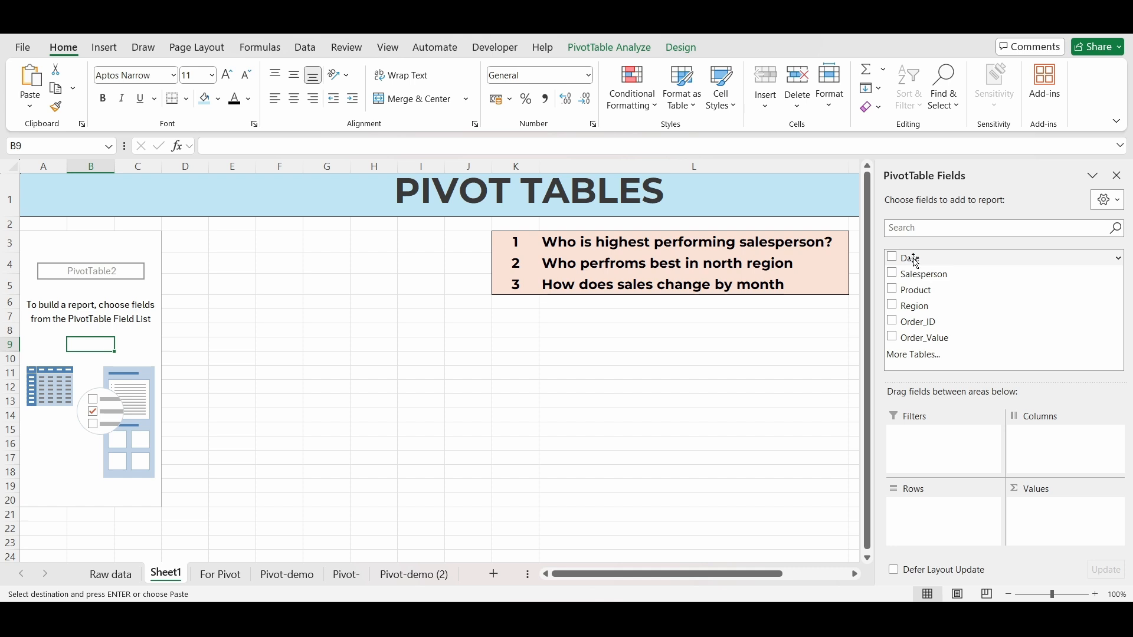
pyautogui.moveTo(923, 273); pyautogui.dragTo(940, 513)
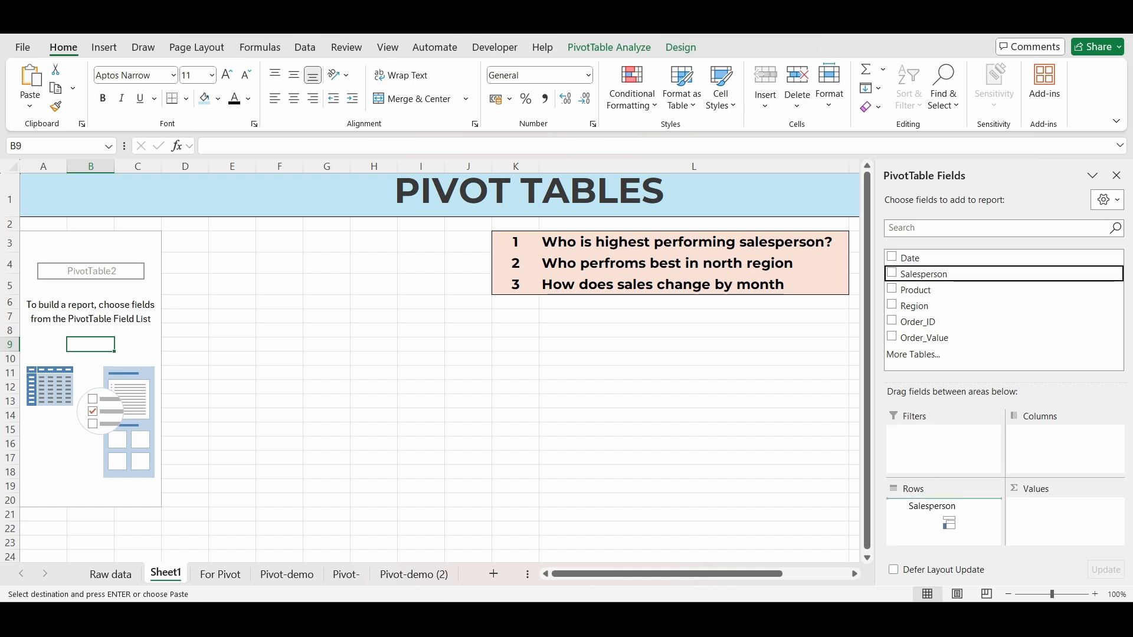
pyautogui.moveTo(923, 338); pyautogui.dragTo(1053, 518)
pyautogui.click(154, 302)
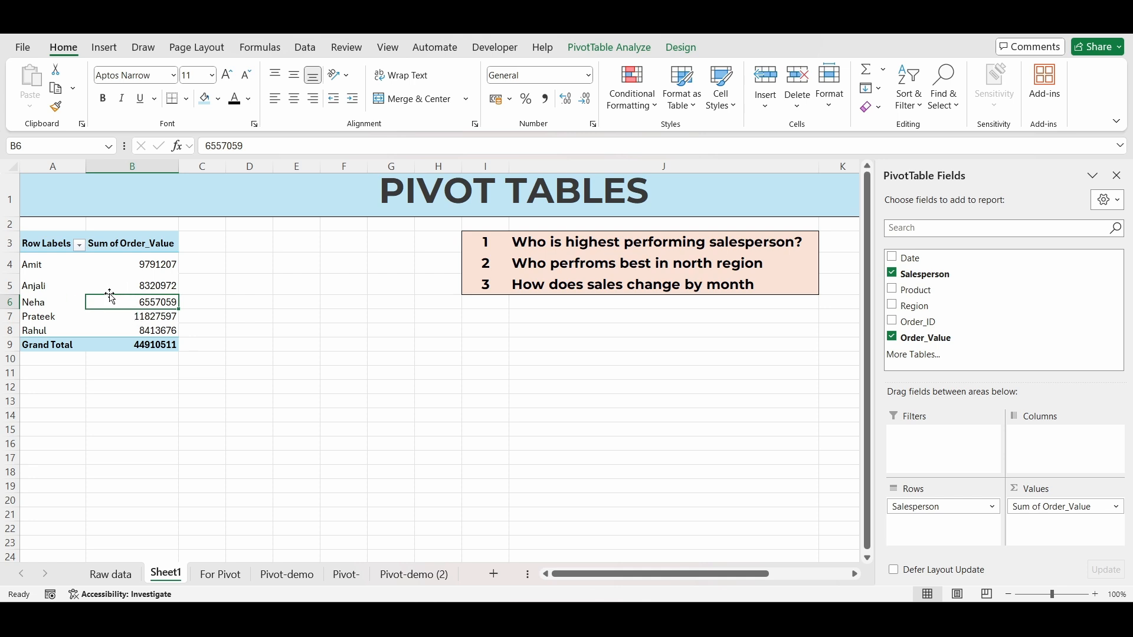
# Apply all borders to the whole PivotTable, A3:B9.
pyautogui.moveTo(46, 244); pyautogui.dragTo(142, 346)
pyautogui.click(186, 98)
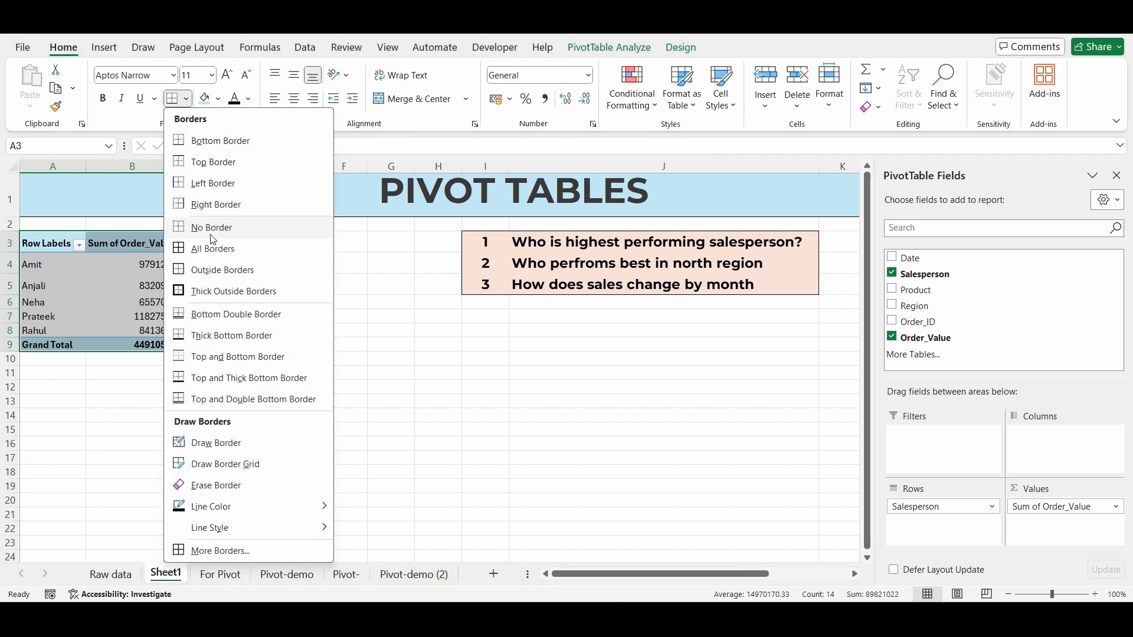
pyautogui.click(195, 246)
# Sort the PivotTable's salespeople by Sum of Order_Value from largest to smallest and select the highest value.
pyautogui.click(135, 286)
pyautogui.rightClick(134, 287)
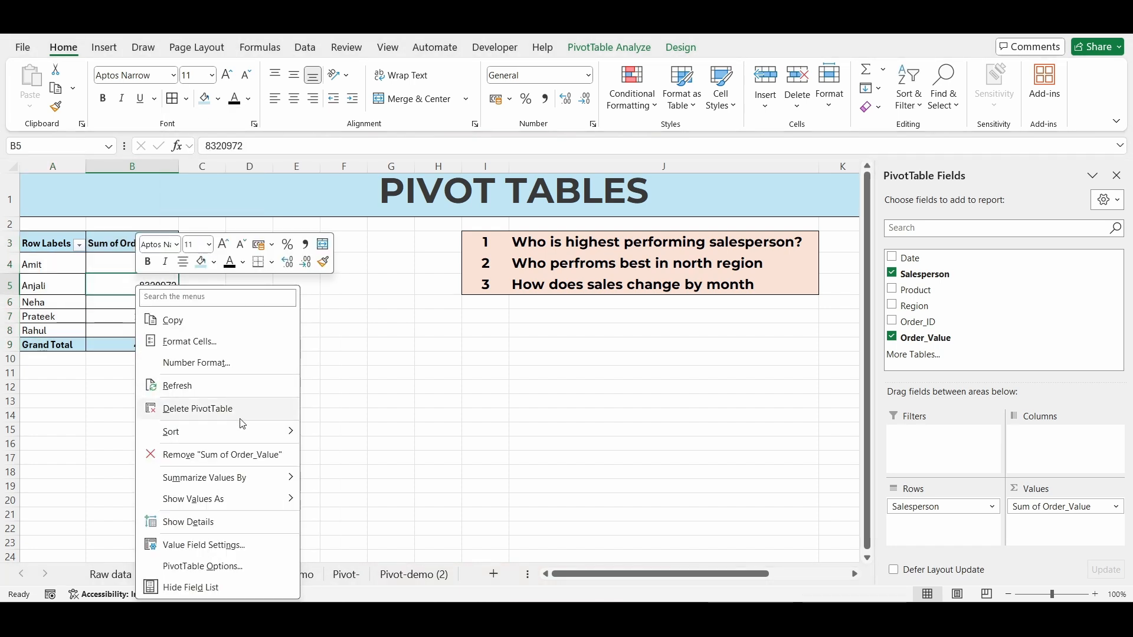
pyautogui.moveTo(242, 432)
pyautogui.click(358, 455)
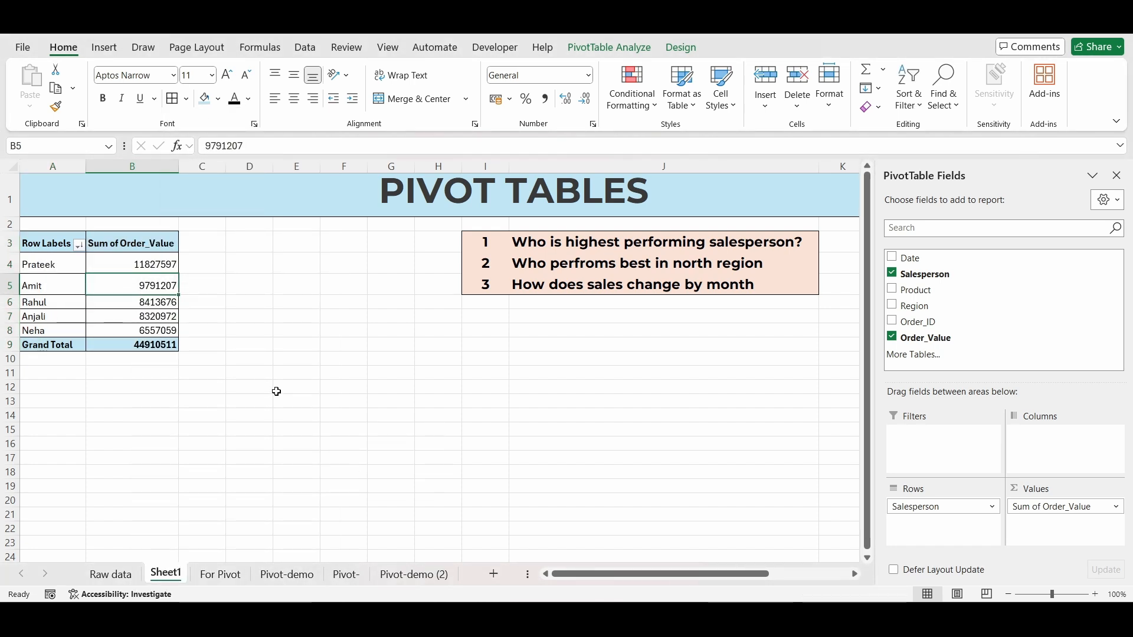
pyautogui.click(129, 266)
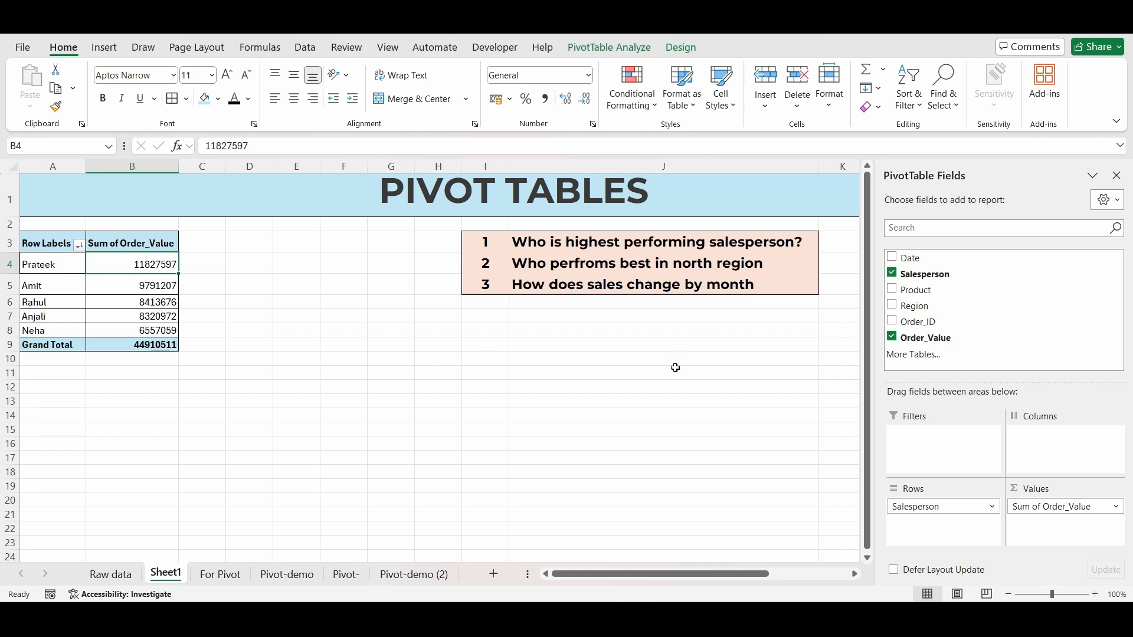
# Add Region as a PivotTable report filter, restrict it to North, and select the highest salesperson value.
pyautogui.moveTo(909, 306); pyautogui.dragTo(944, 436)
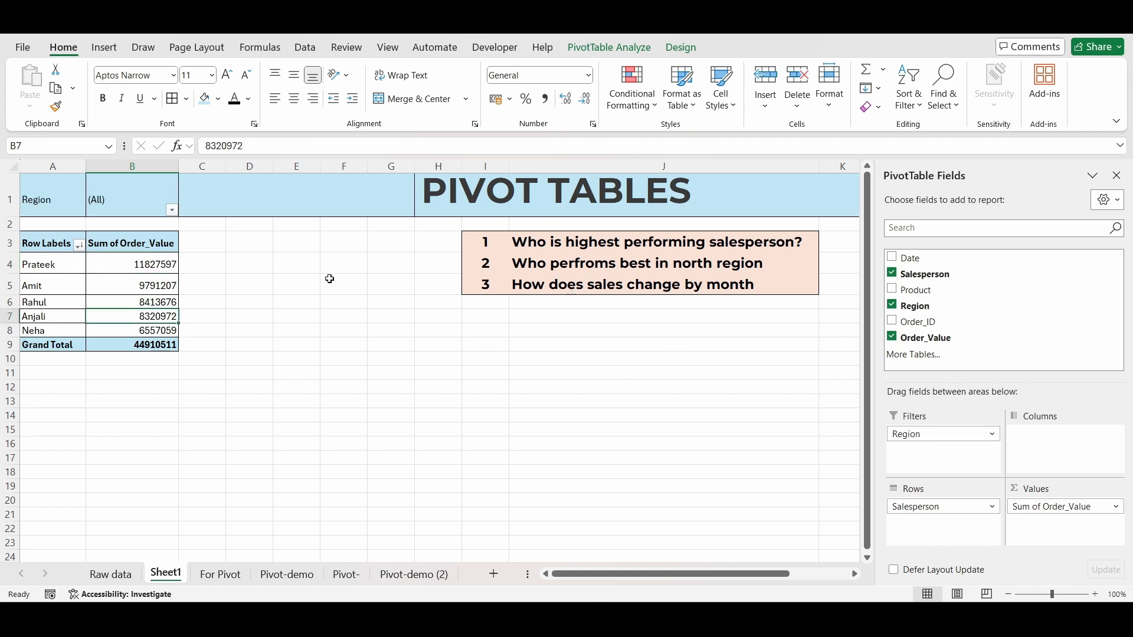
pyautogui.click(172, 210)
pyautogui.click(9, 375)
pyautogui.click(23, 246)
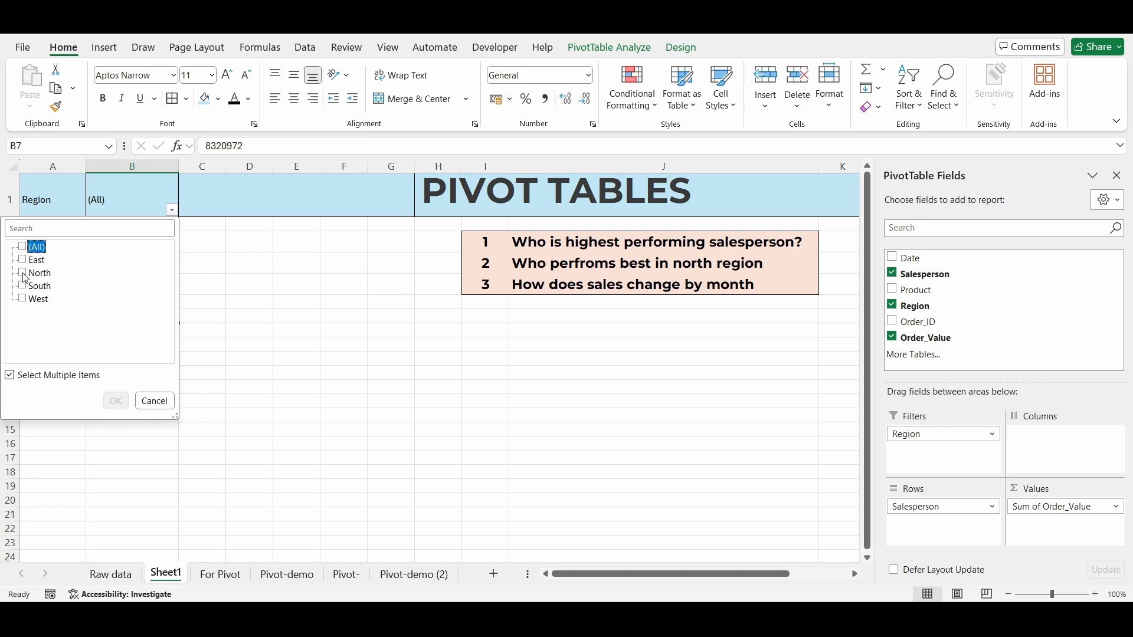
pyautogui.click(23, 275)
pyautogui.click(116, 400)
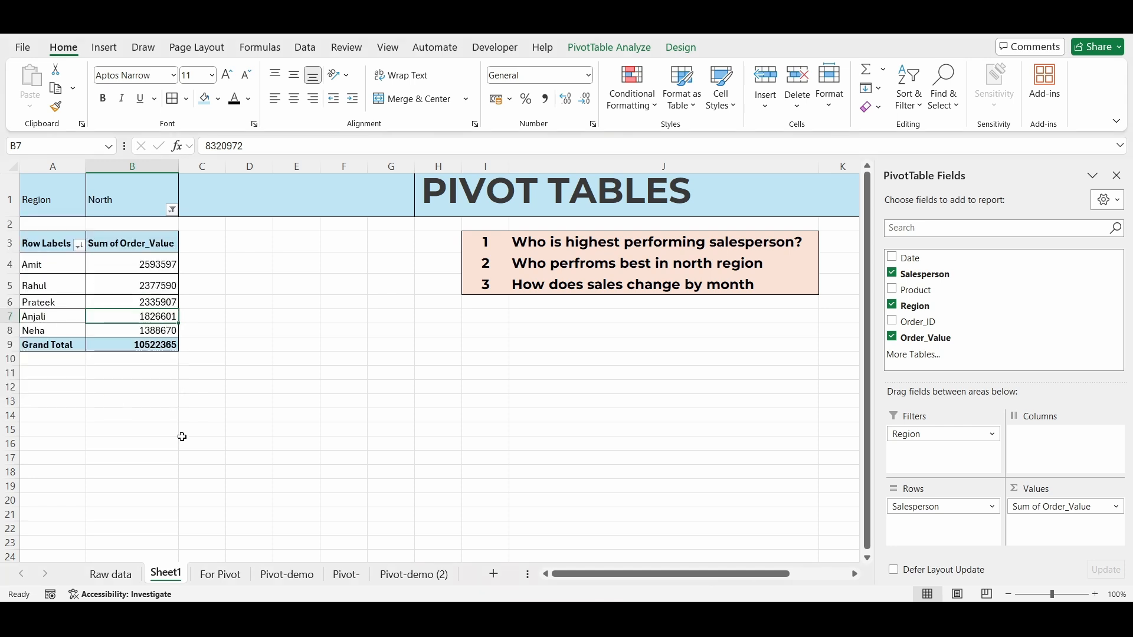
pyautogui.click(121, 267)
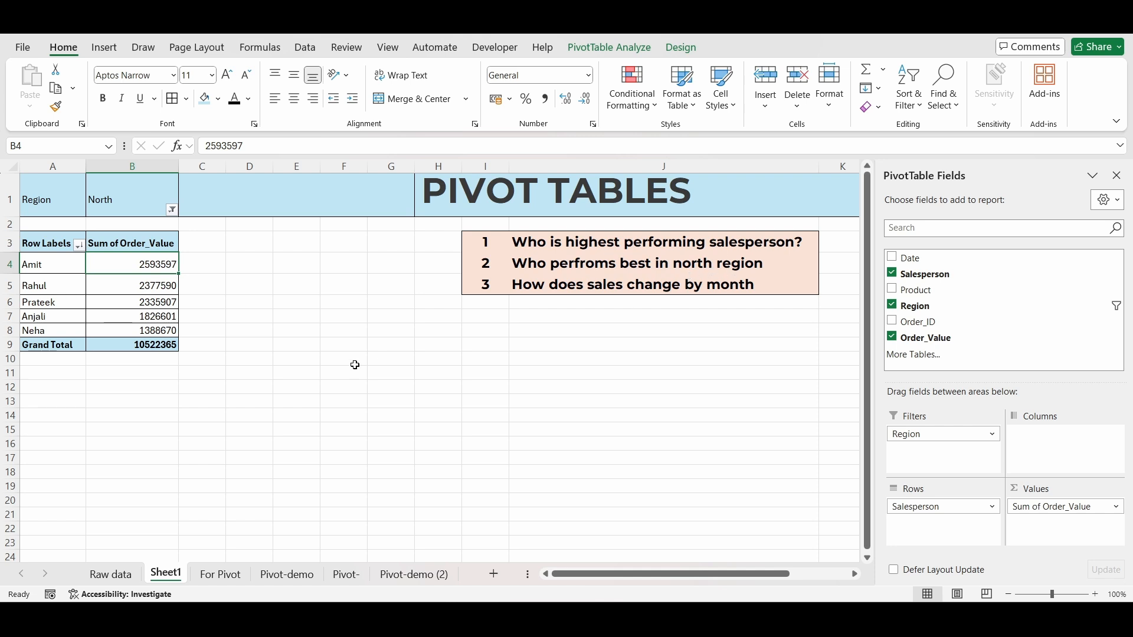
# Move Region from the report filter to the PivotTable's columns and sort the salespeople by their North values from largest to smallest.
pyautogui.click(922, 306)
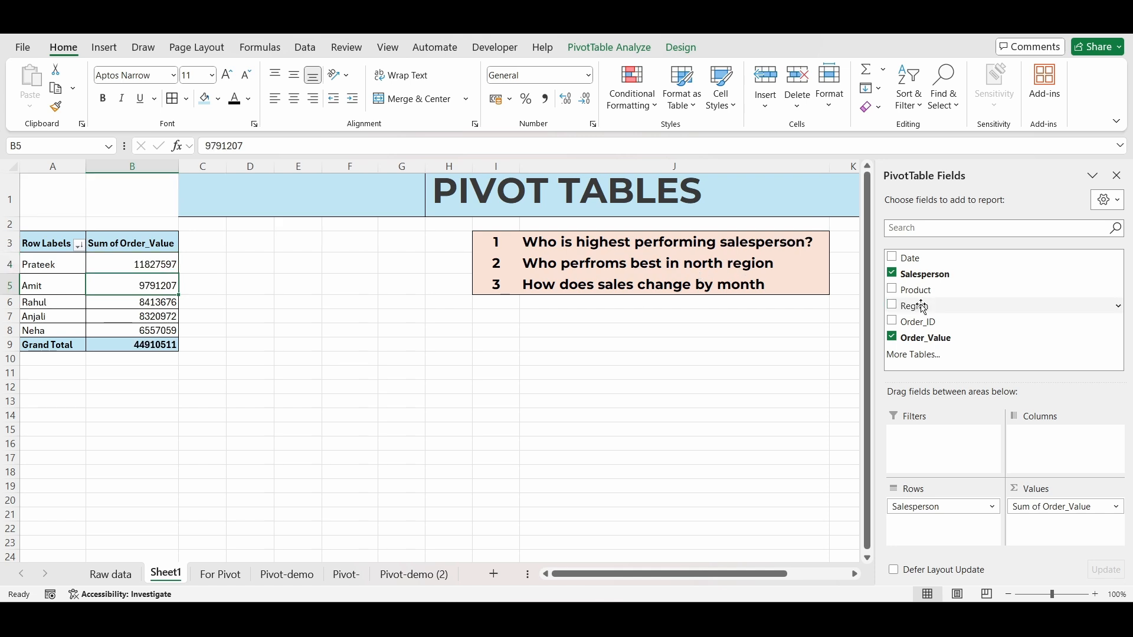
pyautogui.moveTo(923, 306); pyautogui.dragTo(1043, 467)
pyautogui.click(230, 313)
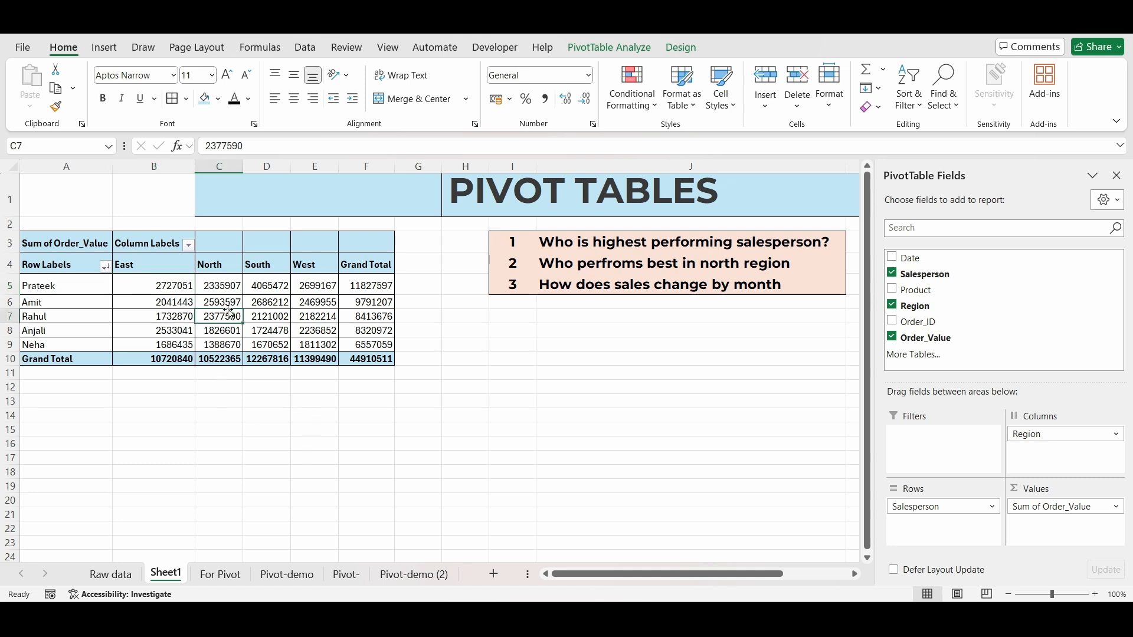
pyautogui.rightClick(231, 303)
pyautogui.moveTo(330, 432)
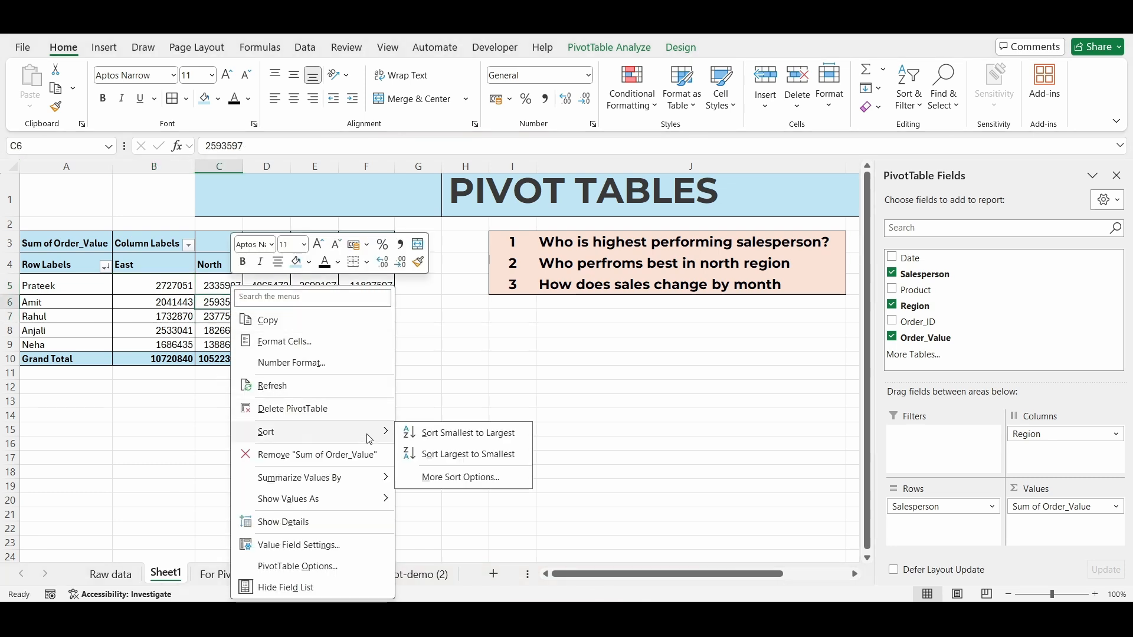
pyautogui.click(467, 454)
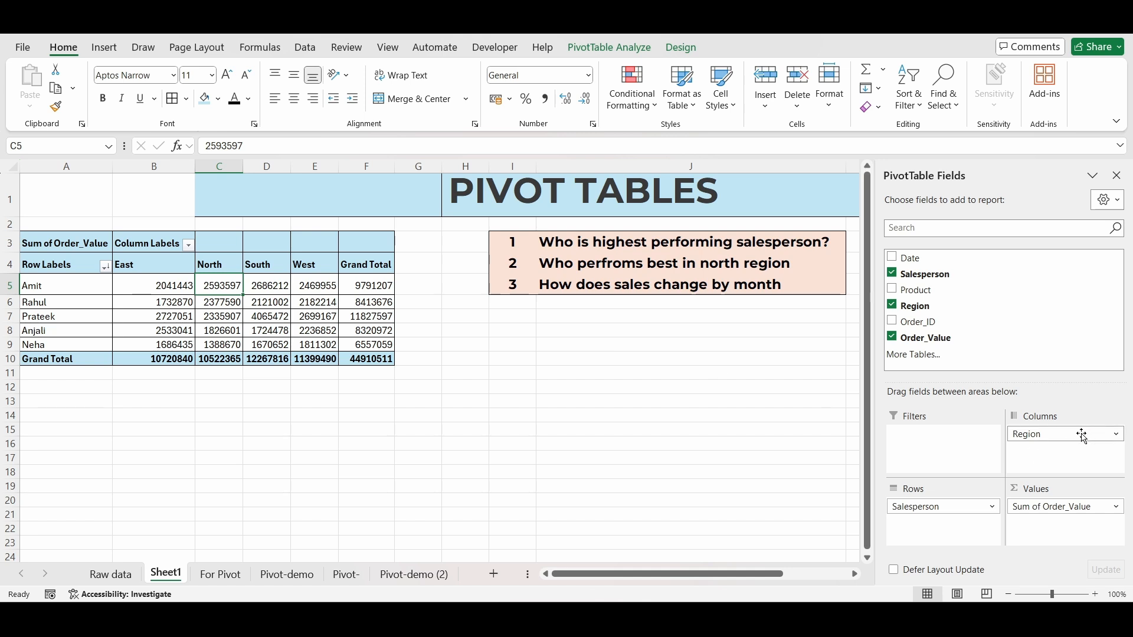
# Replace the Region columns and Salesperson rows of the PivotTable with Date as the row field.
pyautogui.moveTo(1086, 434); pyautogui.dragTo(1067, 355)
pyautogui.moveTo(950, 506); pyautogui.dragTo(1001, 351)
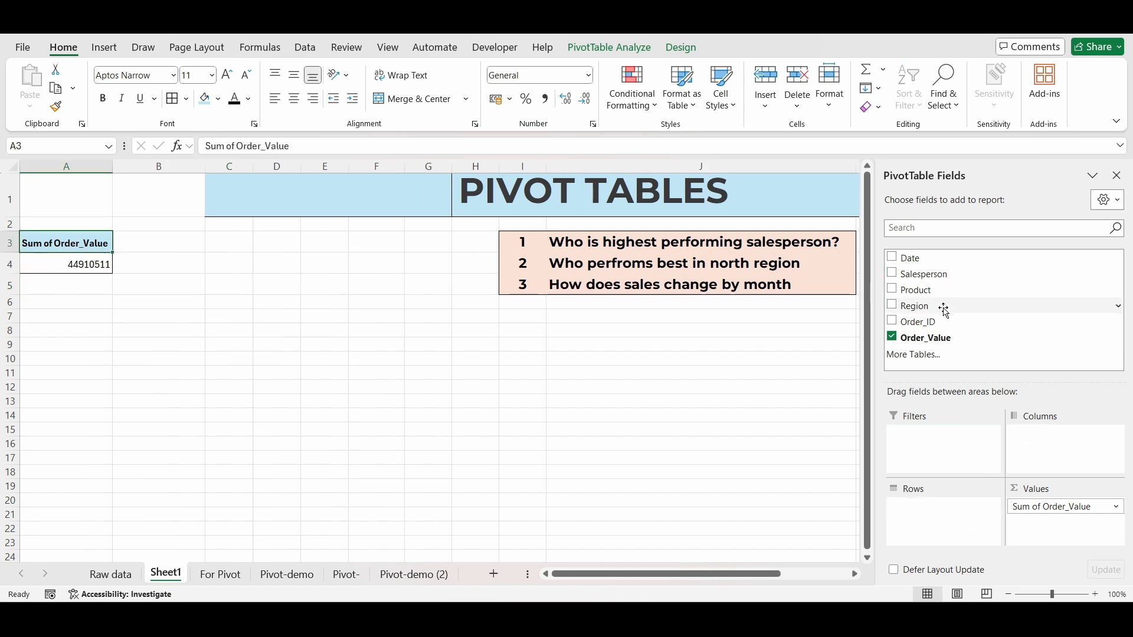
pyautogui.moveTo(907, 258); pyautogui.dragTo(934, 513)
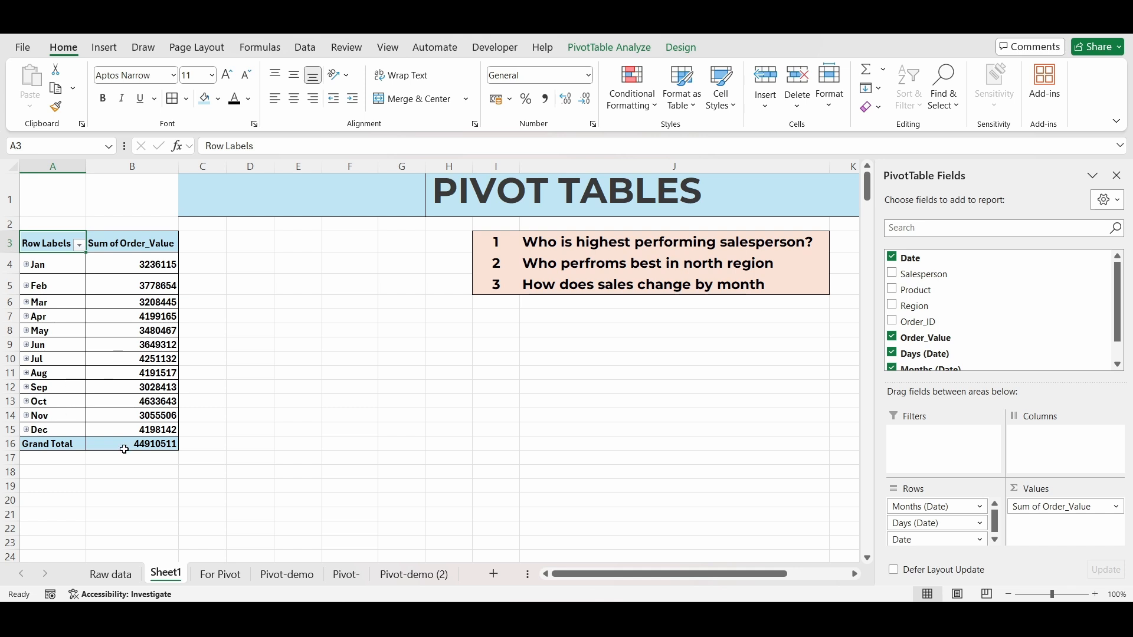
# Sort the months by Sum of Order_Value from largest to smallest and split the monthly sales by Region in columns.
pyautogui.rightClick(134, 289)
pyautogui.moveTo(177, 430)
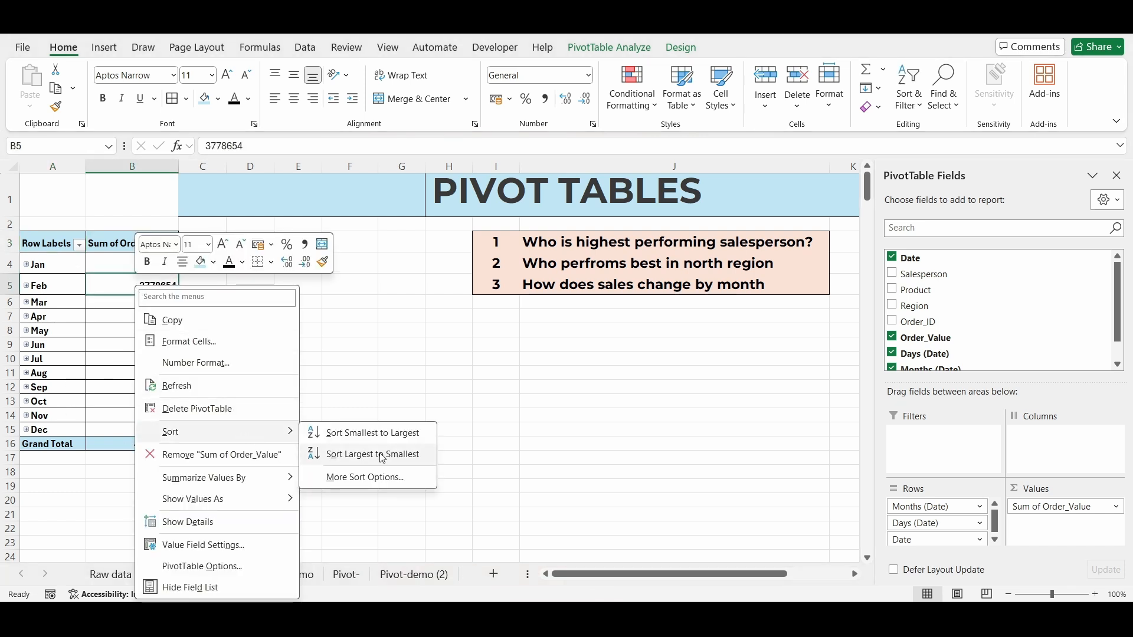
pyautogui.click(381, 458)
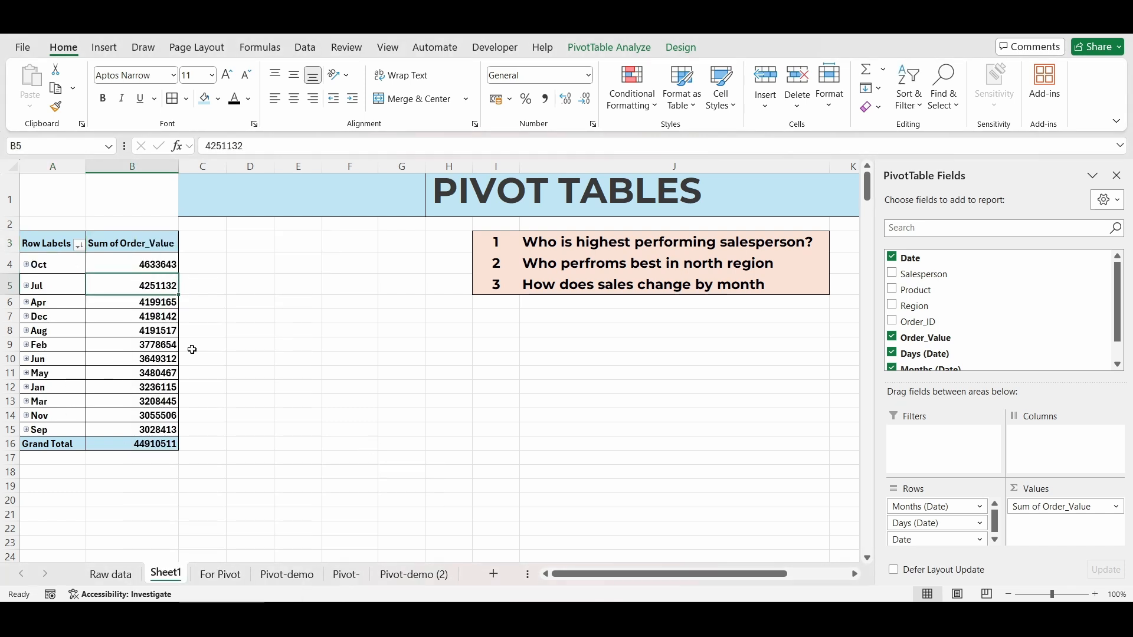
pyautogui.click(58, 266)
pyautogui.click(119, 267)
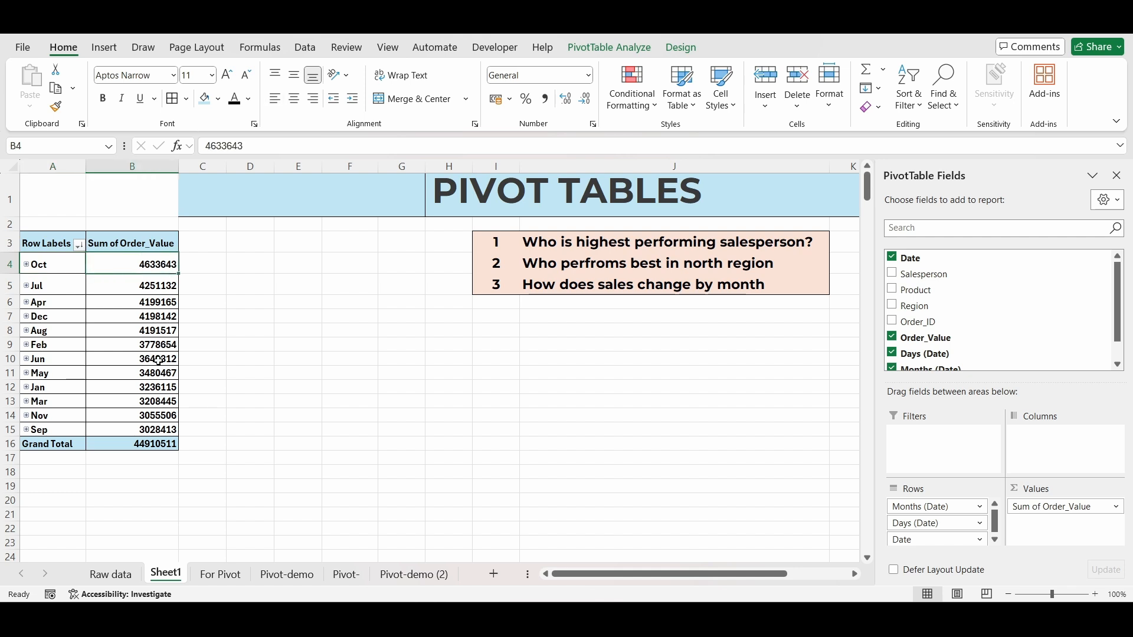
pyautogui.click(137, 430)
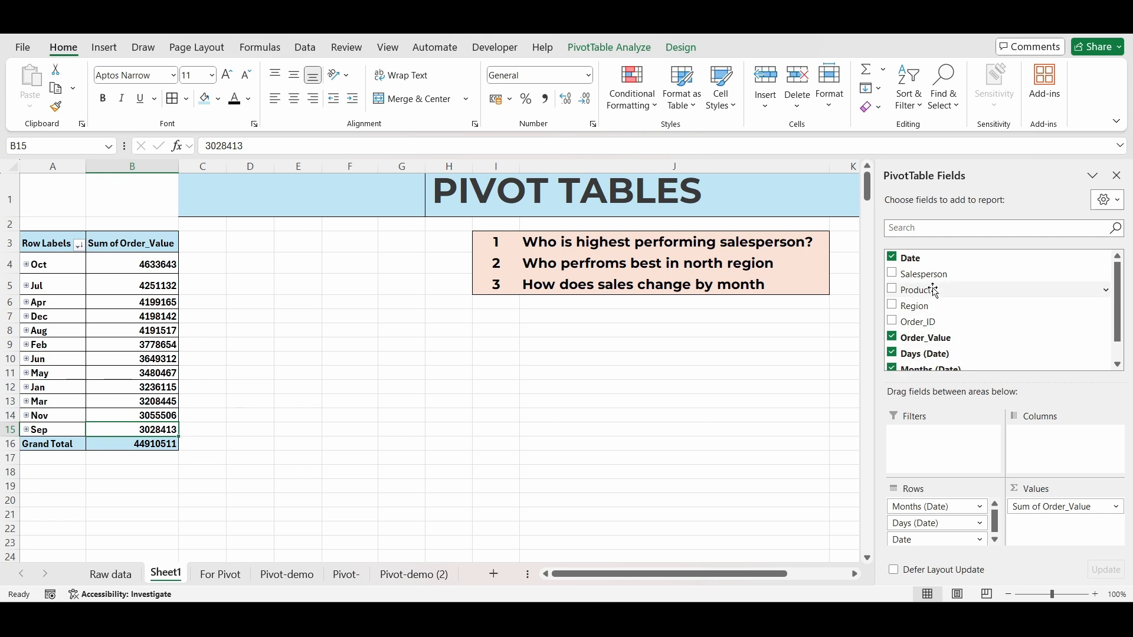
pyautogui.moveTo(914, 307); pyautogui.dragTo(1062, 452)
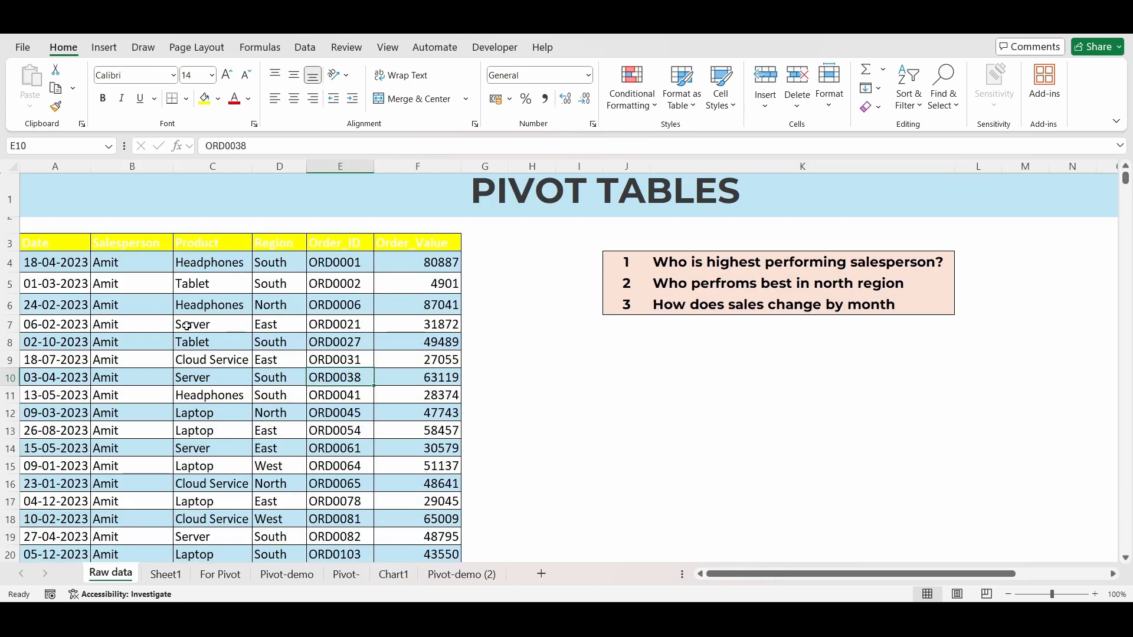
# Insert a PivotTable on a new worksheet from the Raw data sheet's range A3:F903, including the header row.
pyautogui.click(147, 285)
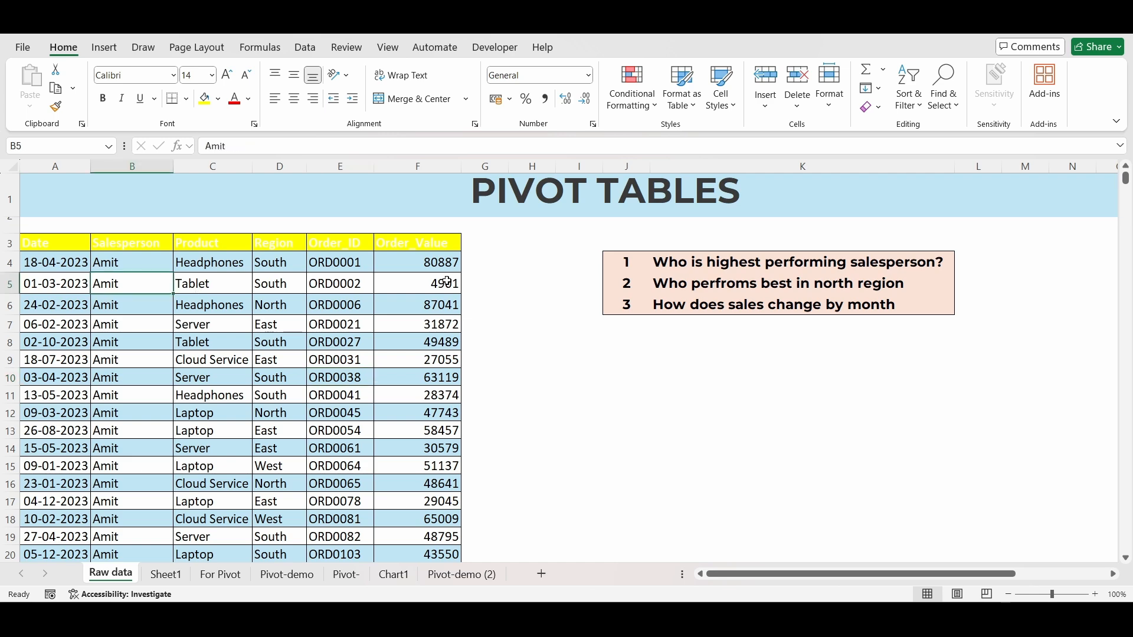
pyautogui.scroll(-1, 324, 351)
pyautogui.scroll(1, 307, 357)
pyautogui.click(239, 381)
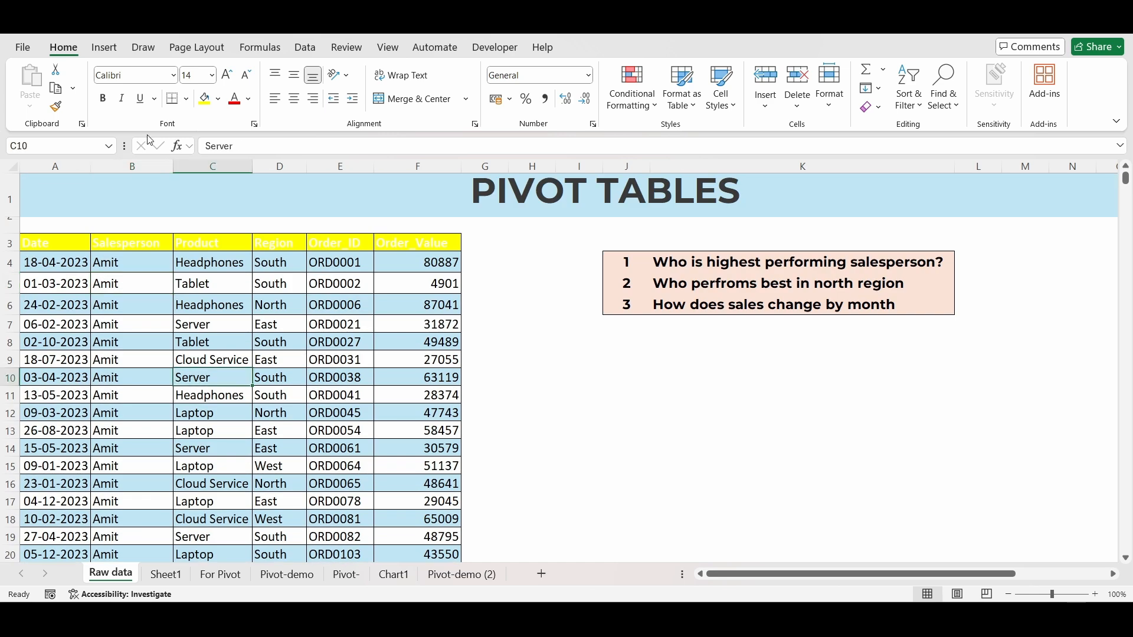
pyautogui.click(110, 49)
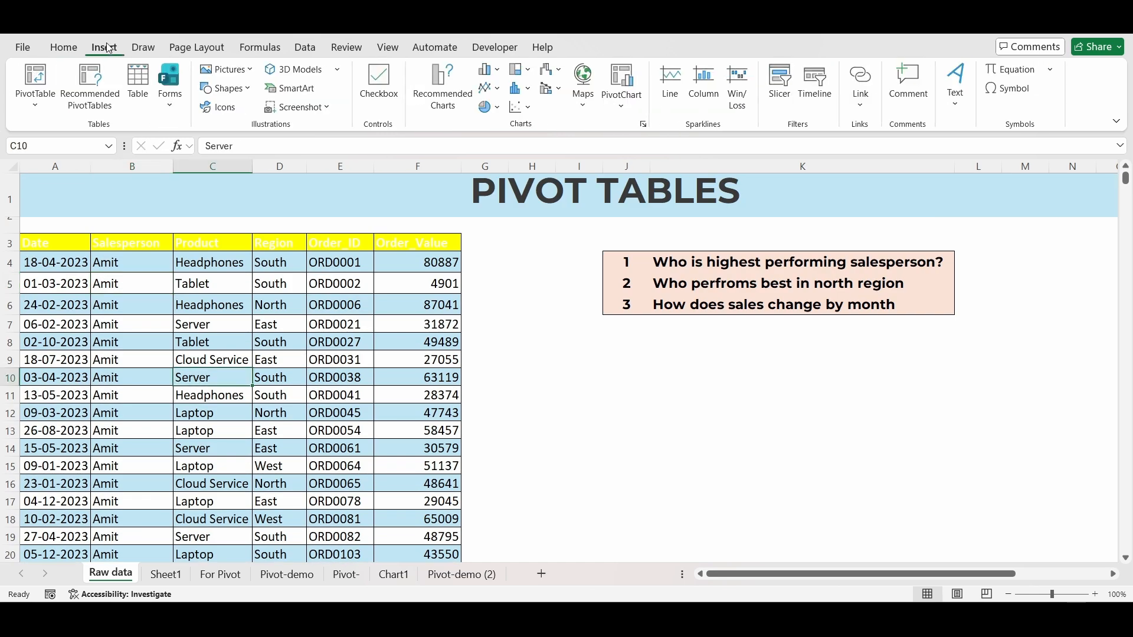
pyautogui.click(39, 81)
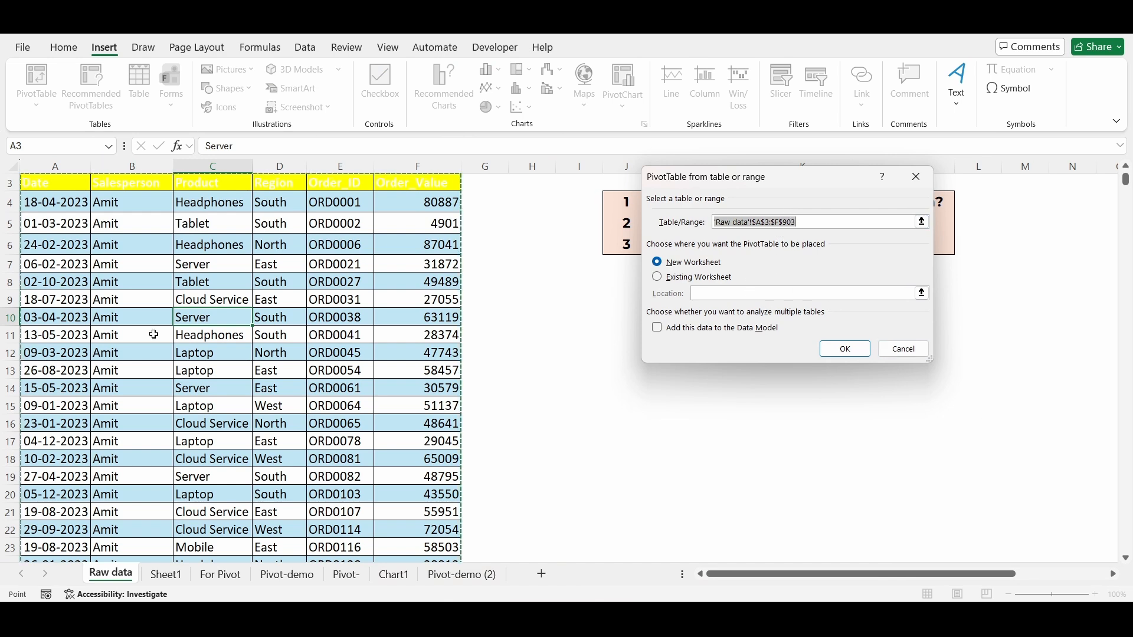
pyautogui.click(106, 354)
pyautogui.scroll(1, 77, 289)
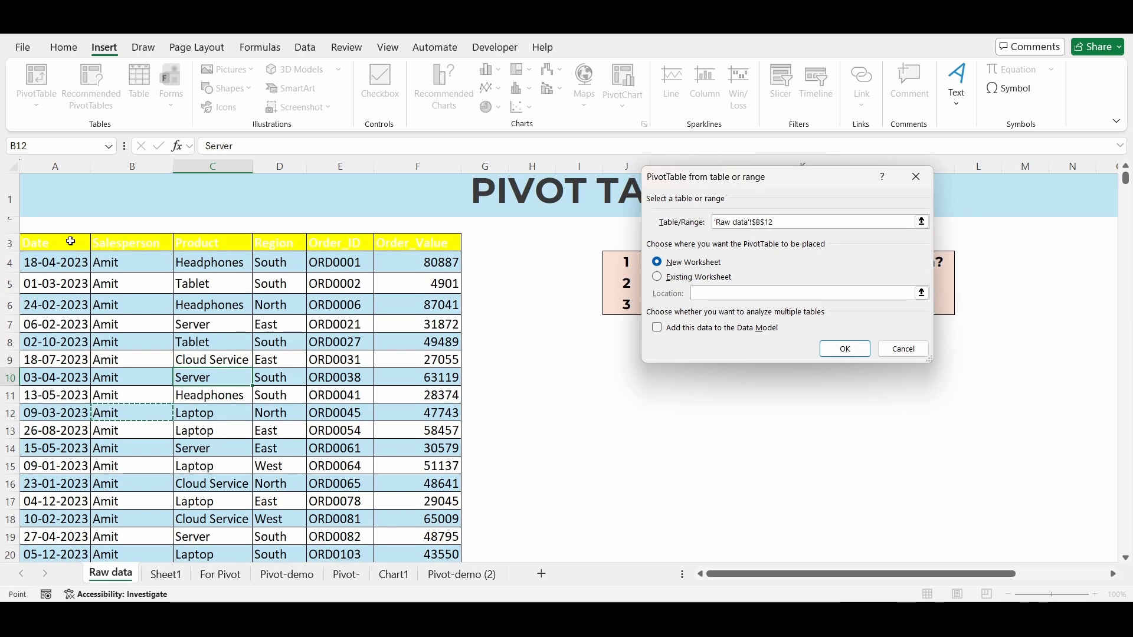
pyautogui.moveTo(66, 242); pyautogui.dragTo(454, 565)
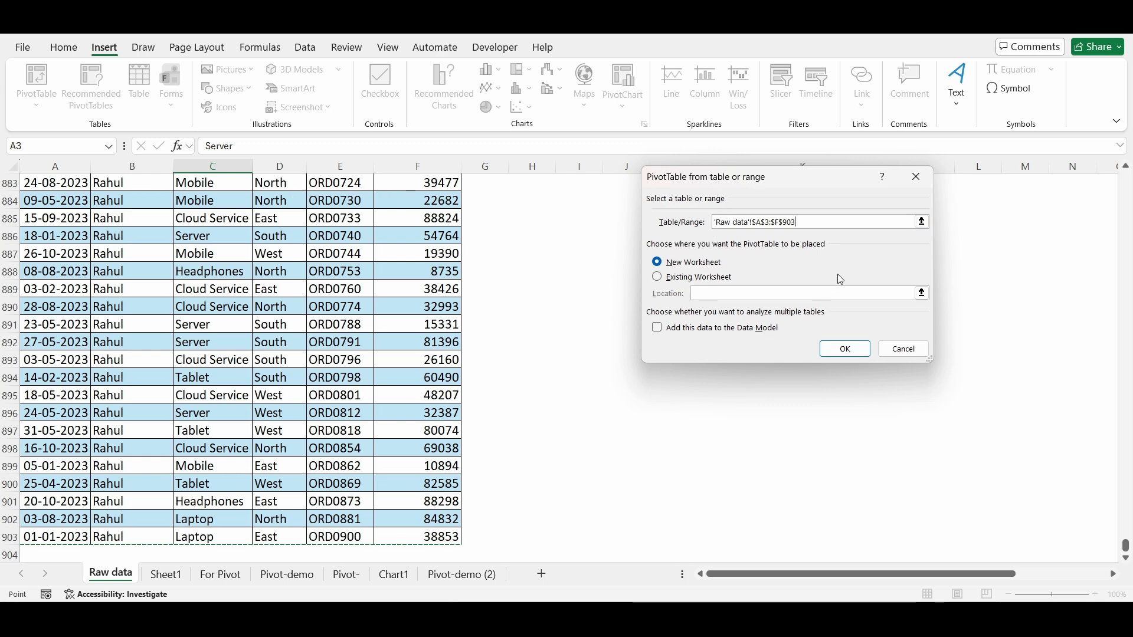
pyautogui.click(842, 350)
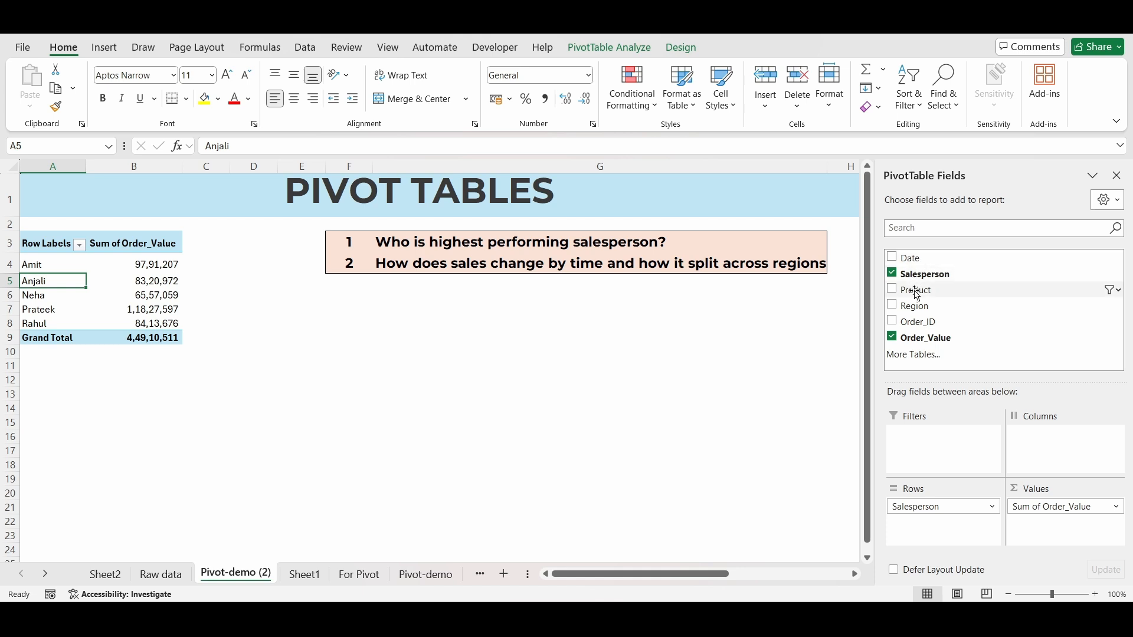
# Build the PivotTable on the Pivot-demo (2) sheet with Salesperson as rows and the sum of Order_Value as values.
pyautogui.click(151, 577)
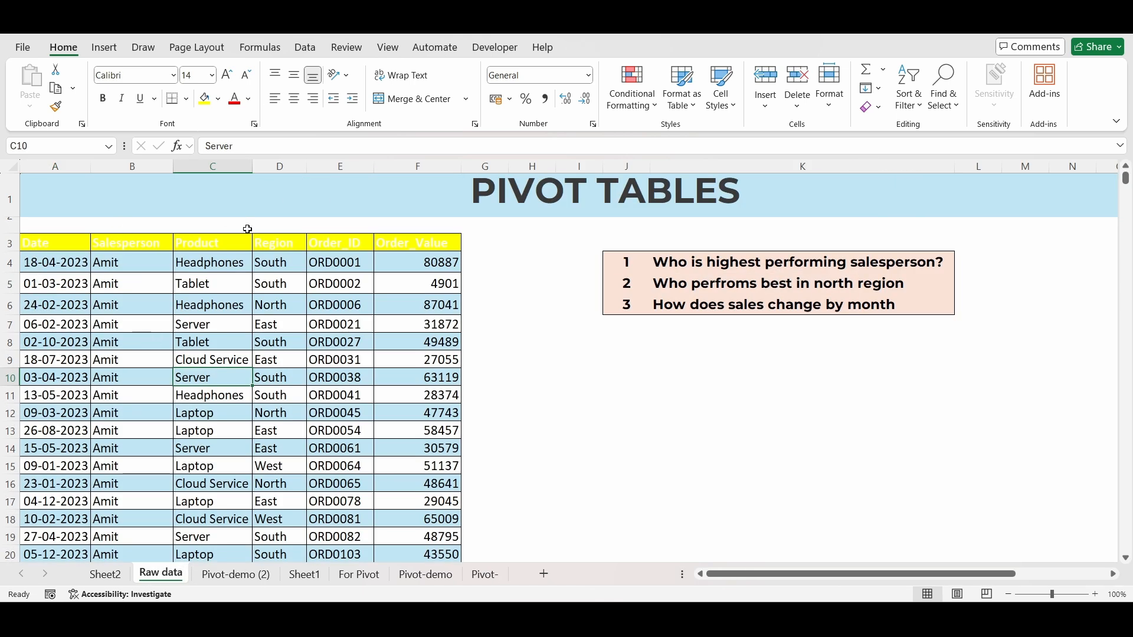
pyautogui.click(235, 575)
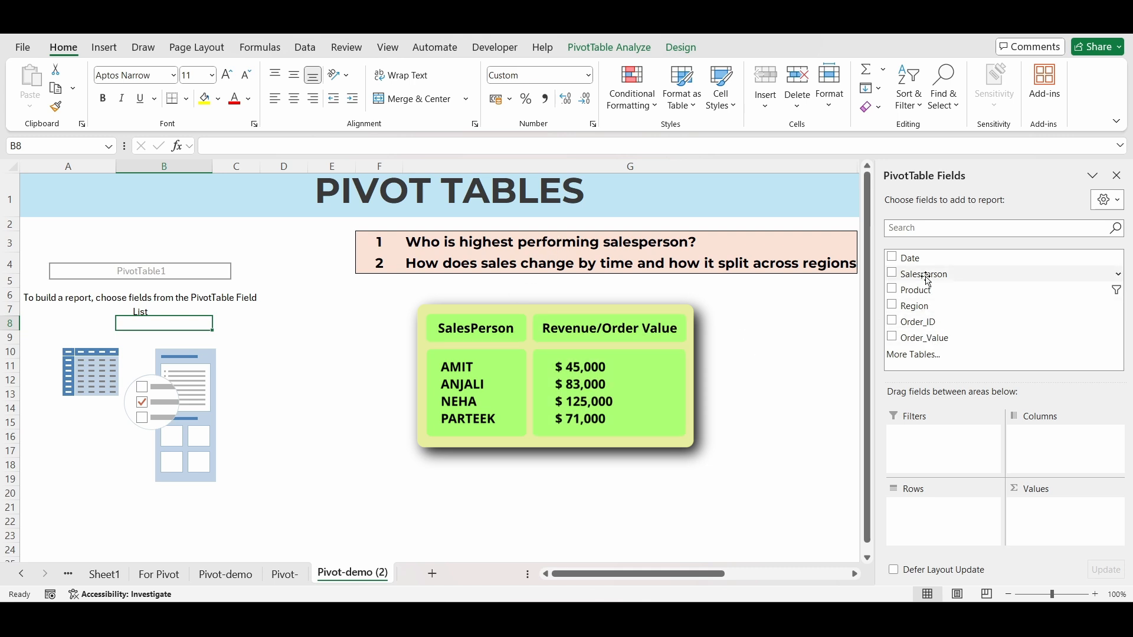
pyautogui.moveTo(932, 274); pyautogui.dragTo(951, 523)
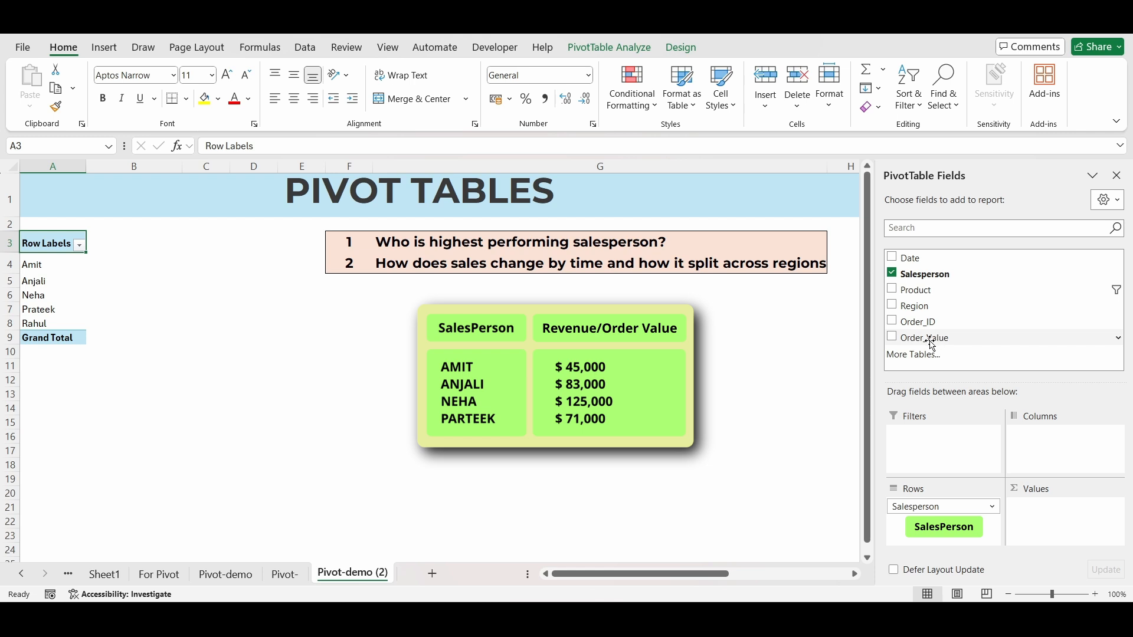
pyautogui.moveTo(935, 342); pyautogui.dragTo(1043, 514)
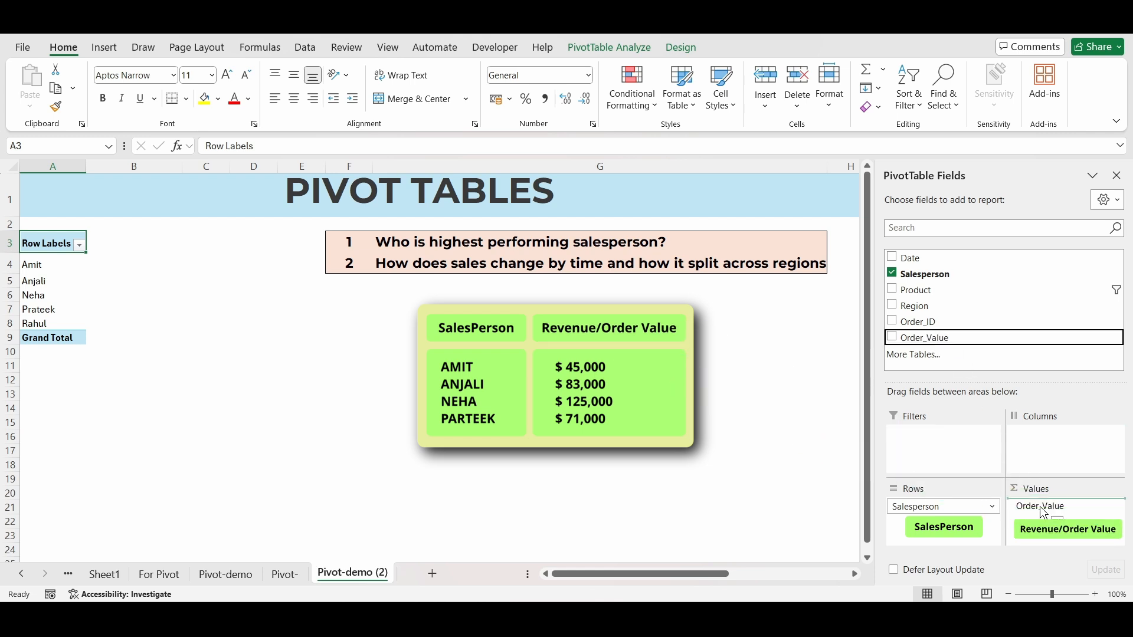
pyautogui.moveTo(1044, 513); pyautogui.dragTo(1042, 508)
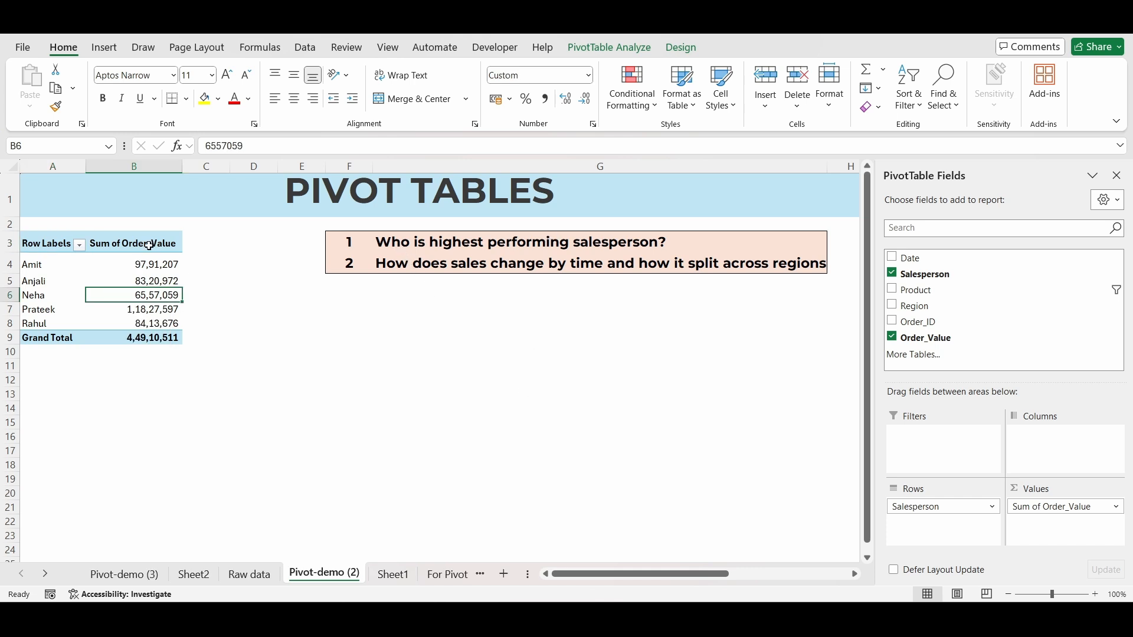
# Sort the Pivot-demo (2) salespeople by Sum of Order_Value from largest to smallest and select the highest value.
pyautogui.click(144, 281)
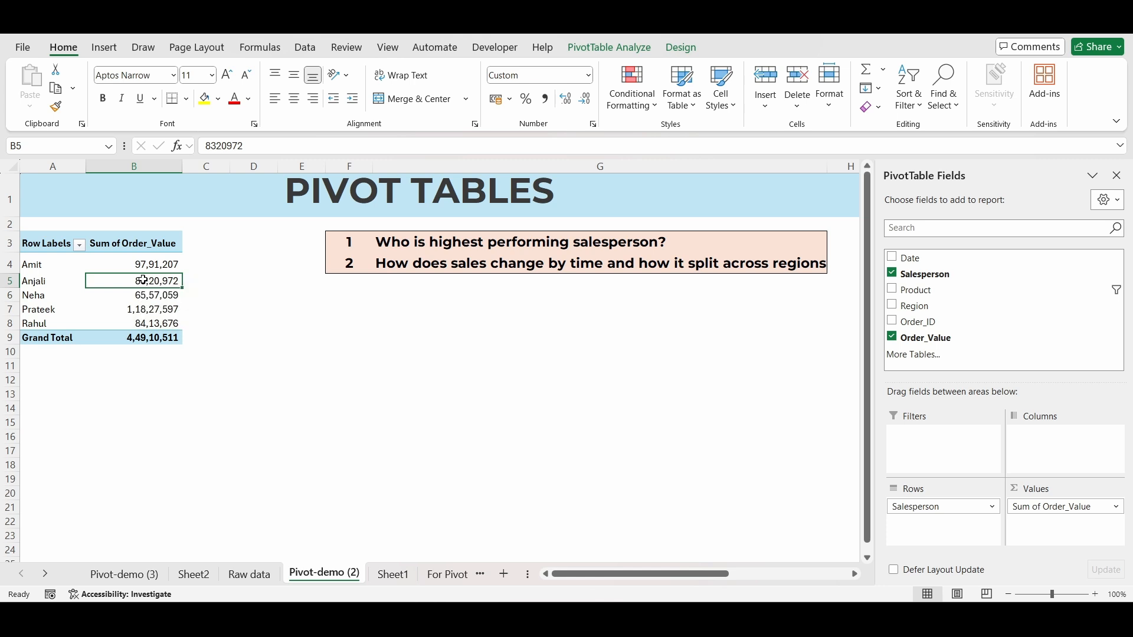
pyautogui.rightClick(145, 282)
pyautogui.moveTo(256, 433)
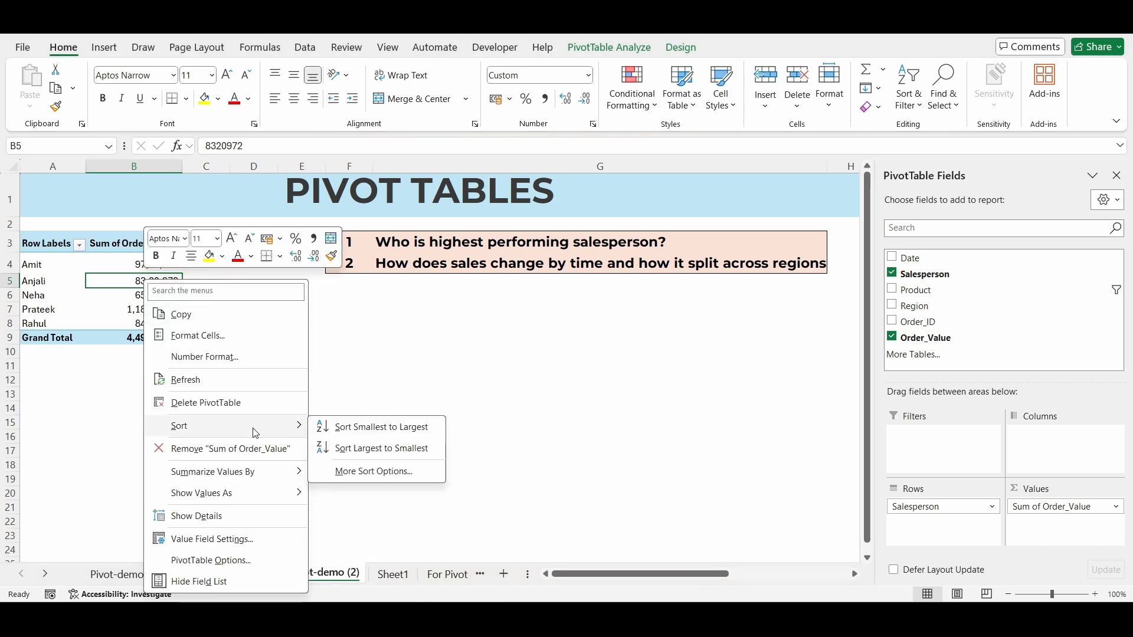
pyautogui.click(362, 448)
pyautogui.click(140, 265)
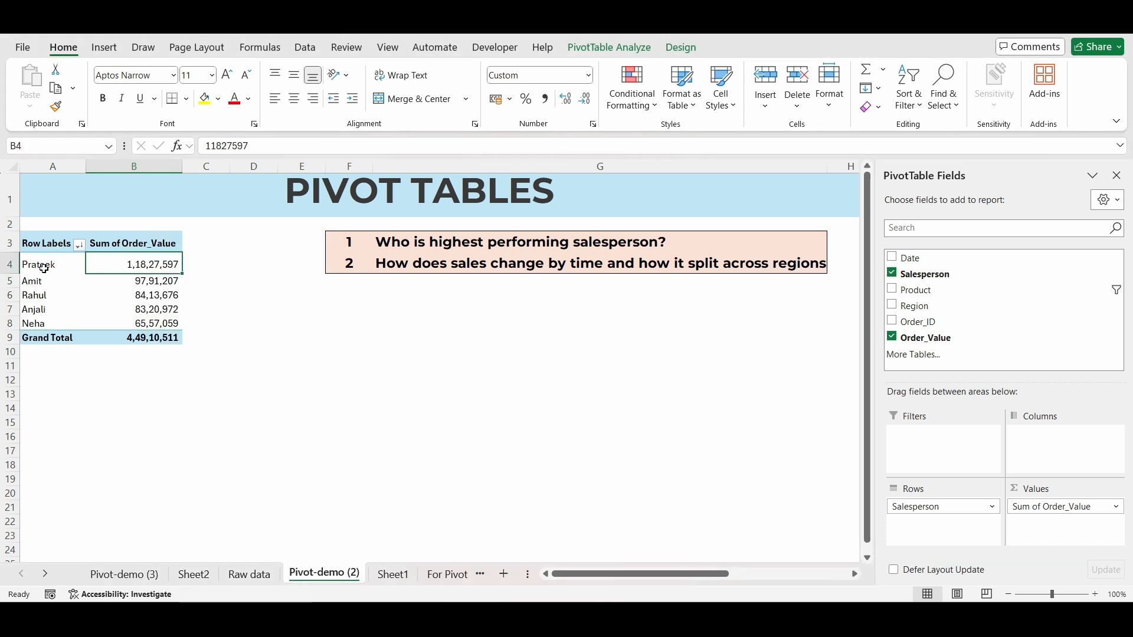
pyautogui.moveTo(152, 261)
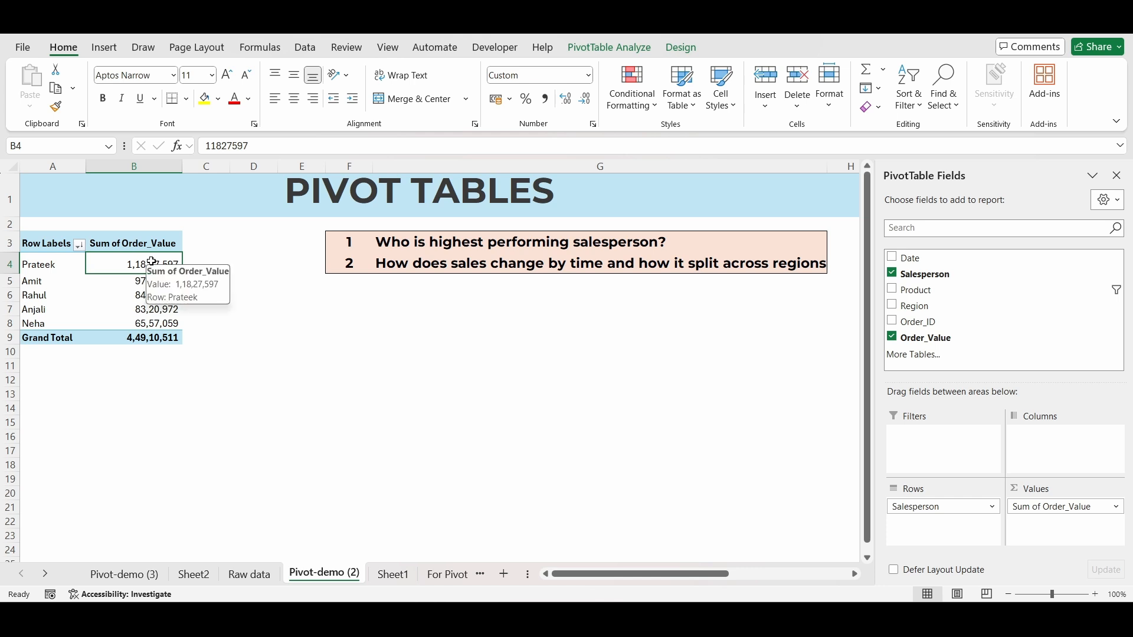
pyautogui.moveTo(142, 288)
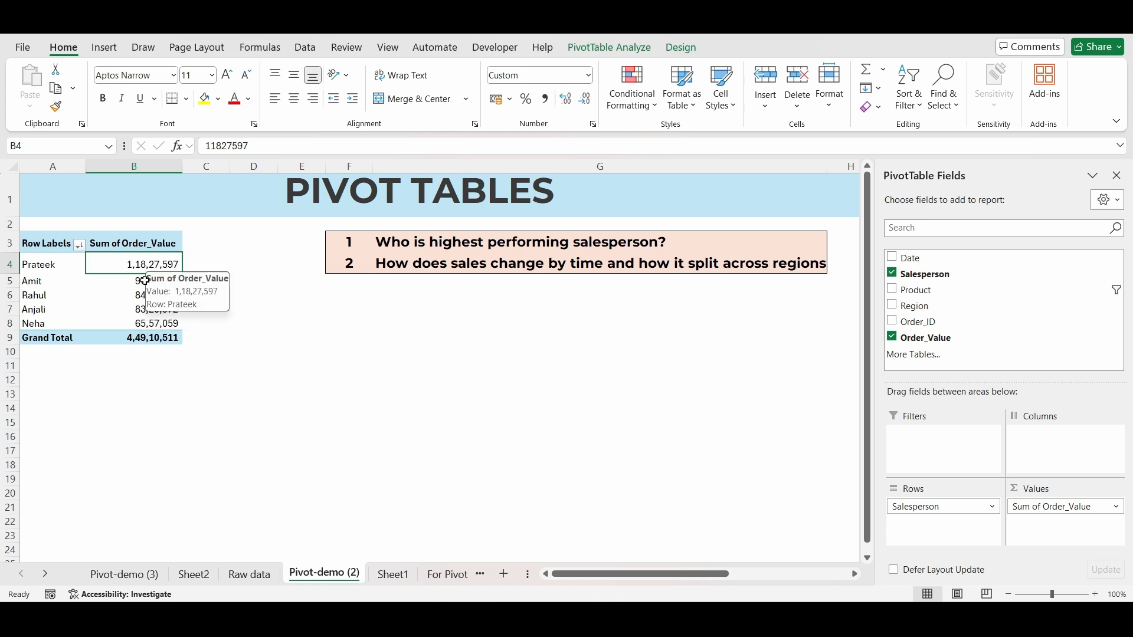
# Summarize the PivotTable's Order_Value field by Count instead of Sum.
pyautogui.click(146, 282)
pyautogui.rightClick(139, 284)
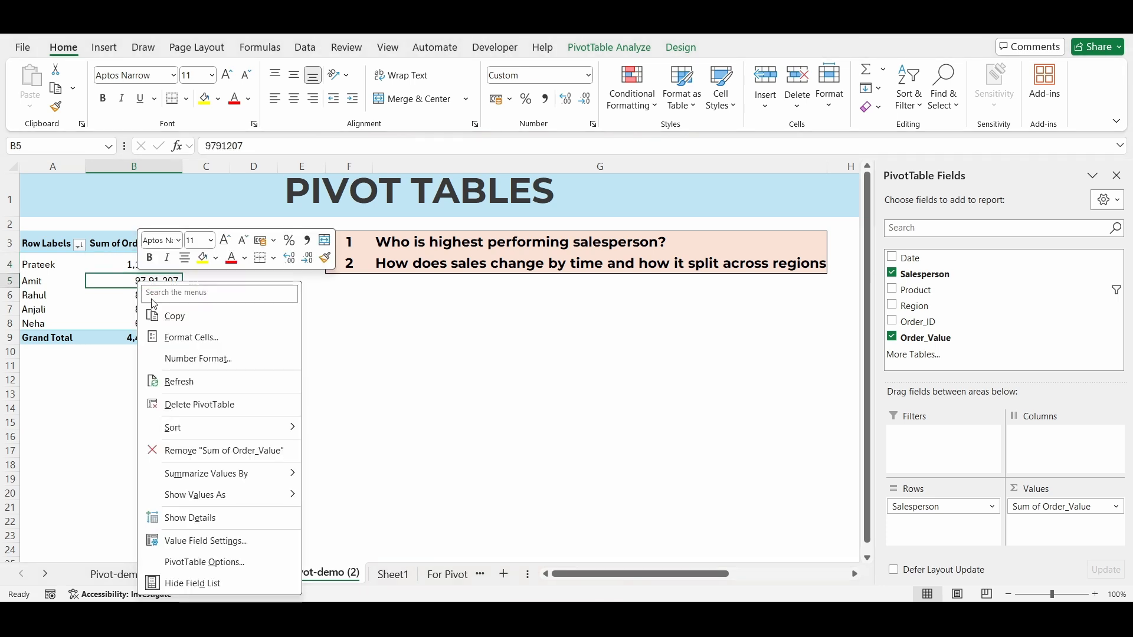
pyautogui.moveTo(265, 475)
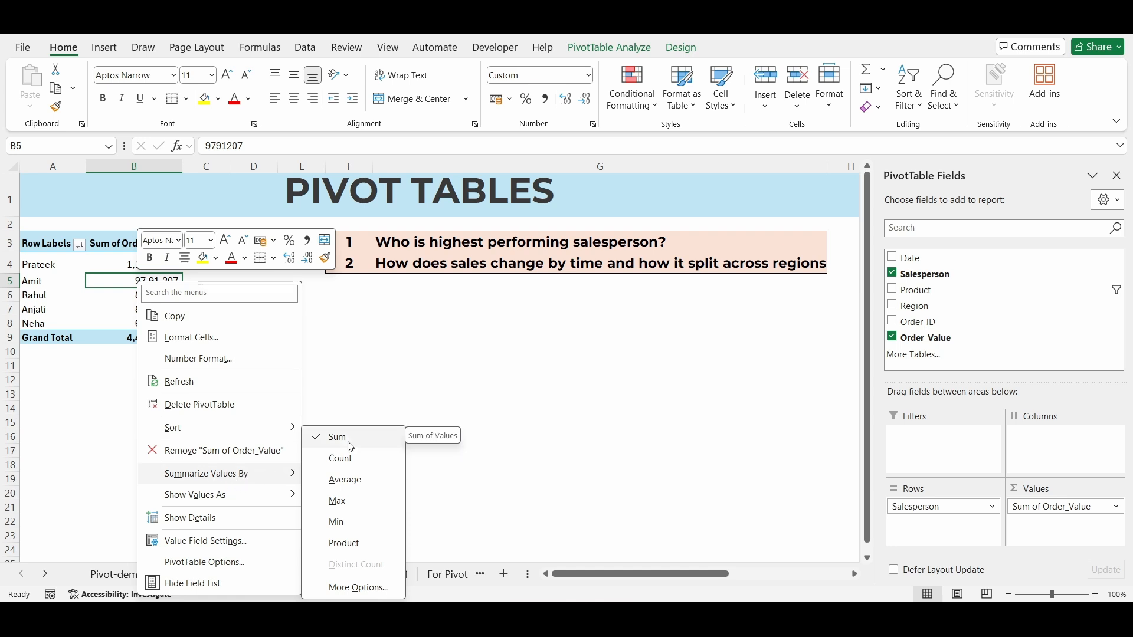
pyautogui.click(356, 462)
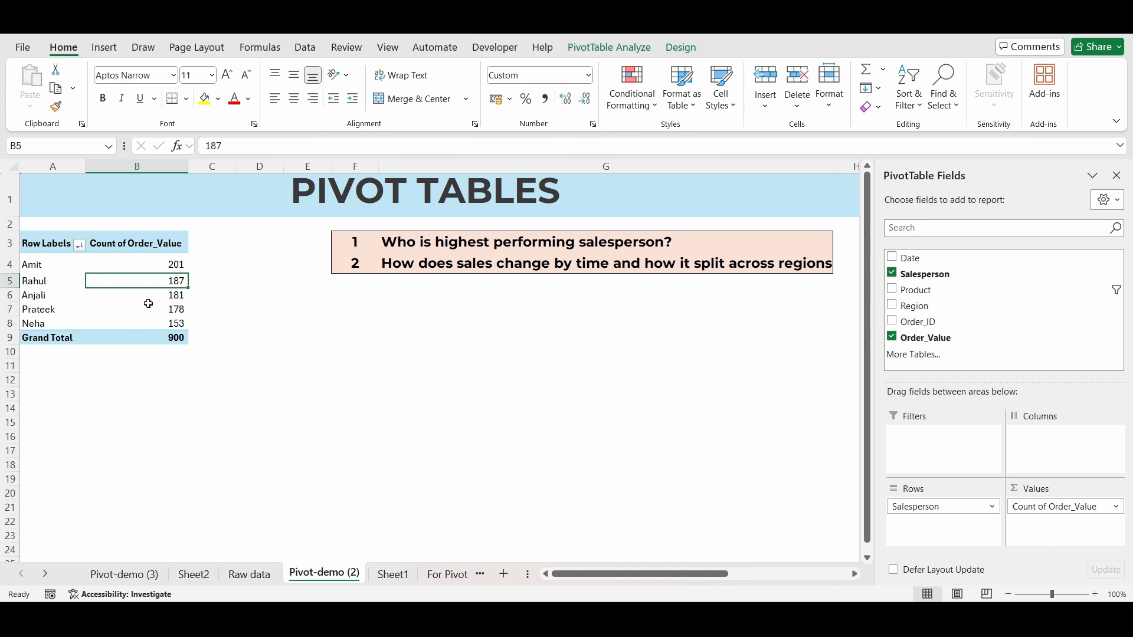
# Review the available summary calculations for Count of Order_Value, including the calculation types in its Value Field Settings.
pyautogui.click(127, 264)
pyautogui.press('Down')
pyautogui.rightClick(147, 280)
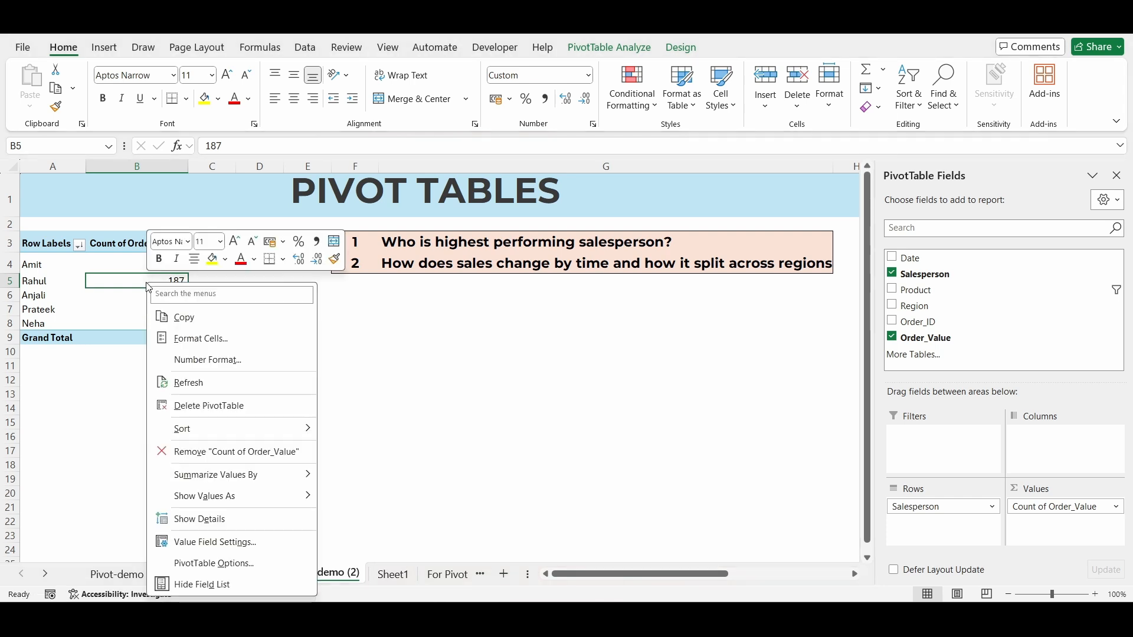
pyautogui.moveTo(283, 474)
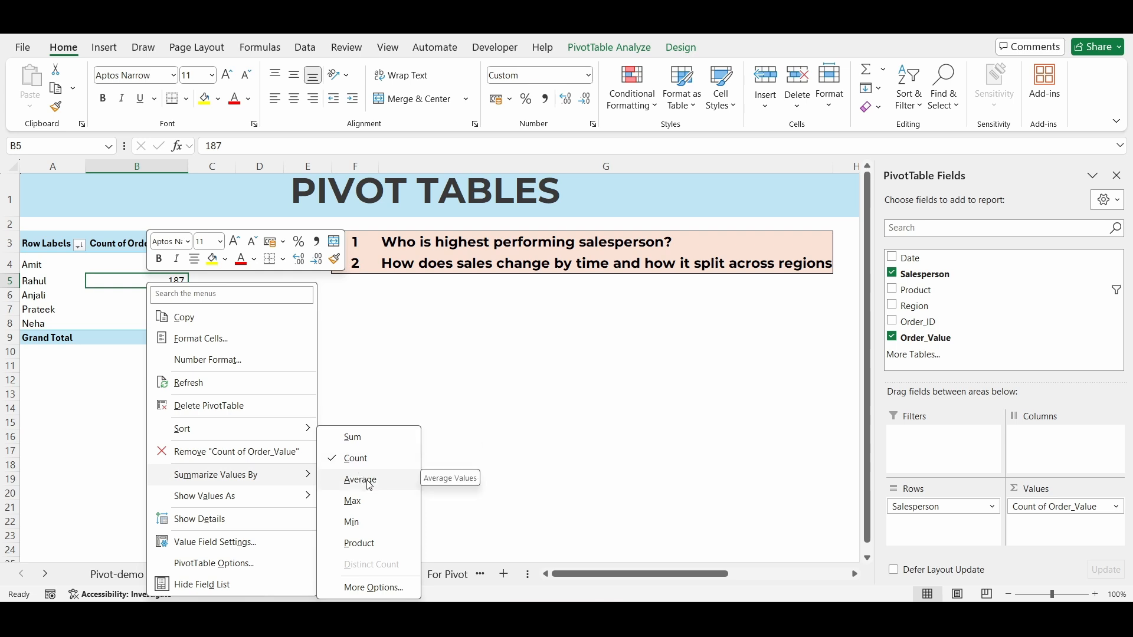
pyautogui.click(485, 364)
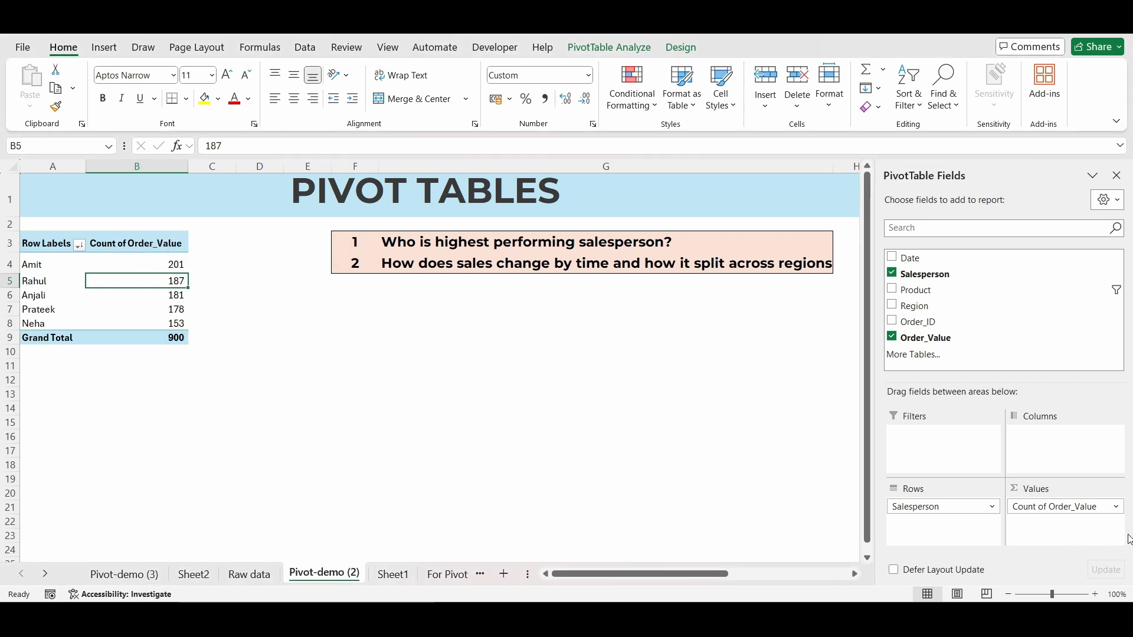
pyautogui.click(1068, 511)
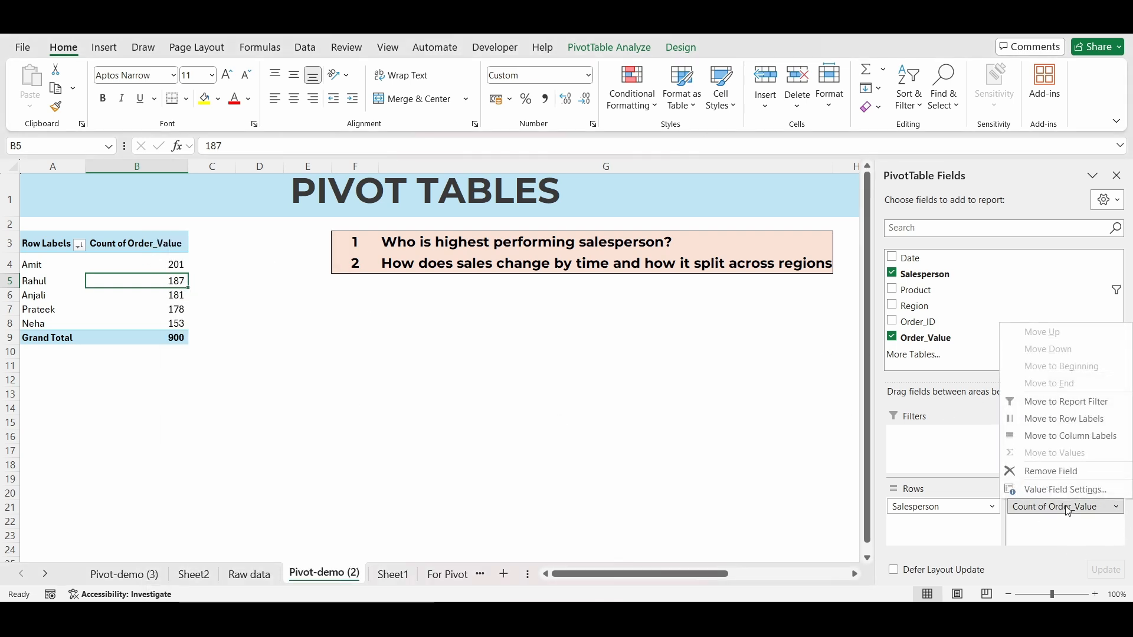
pyautogui.click(1056, 488)
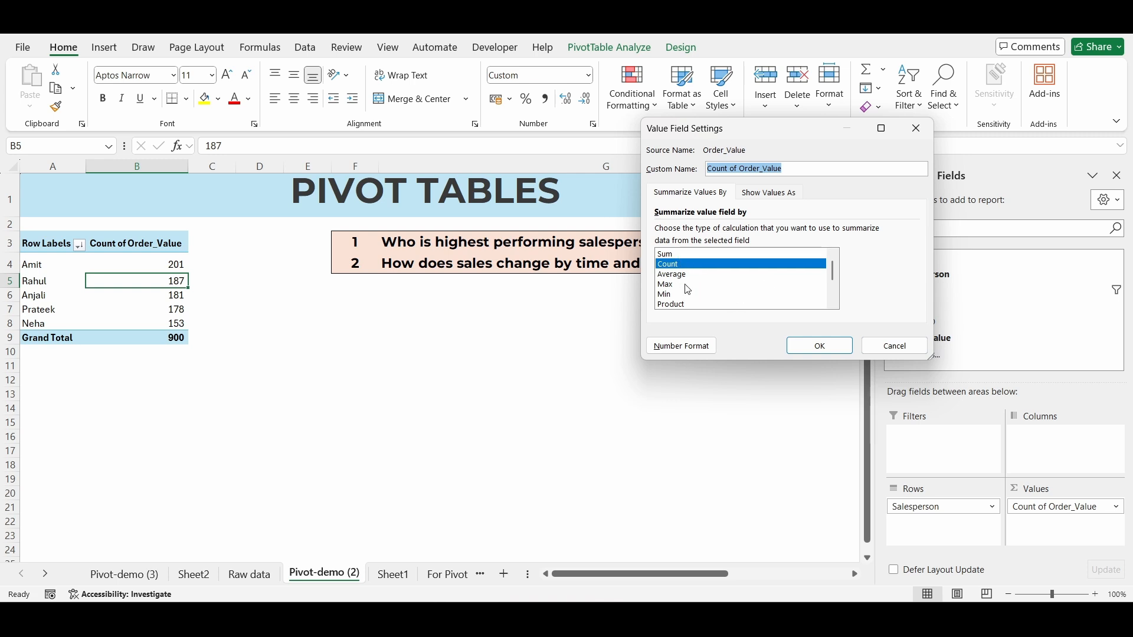
pyautogui.scroll(-2, 688, 297)
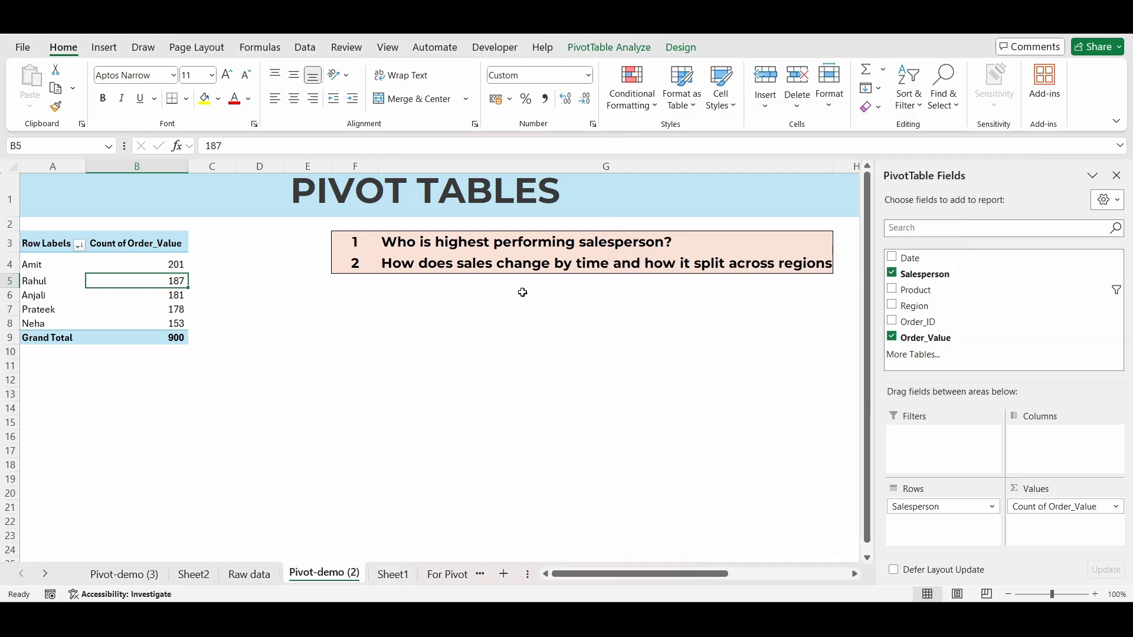
pyautogui.click(822, 347)
# Build the PivotTable with Date as rows, Region as columns and the sum of Order_Value as values, and select the North figures.
pyautogui.click(504, 267)
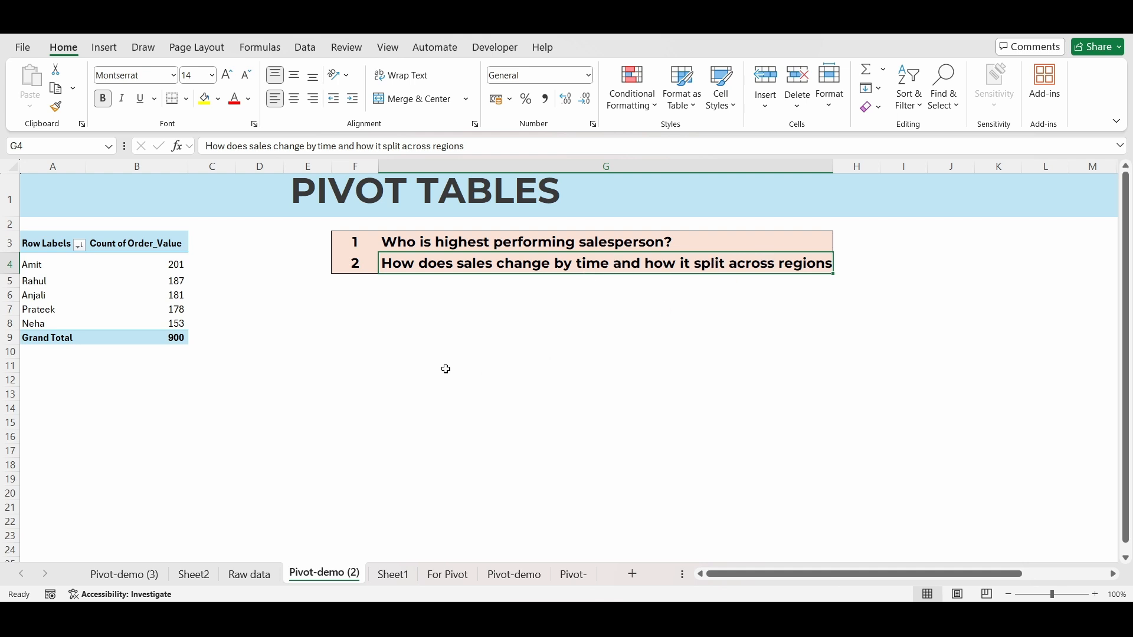
pyautogui.click(171, 295)
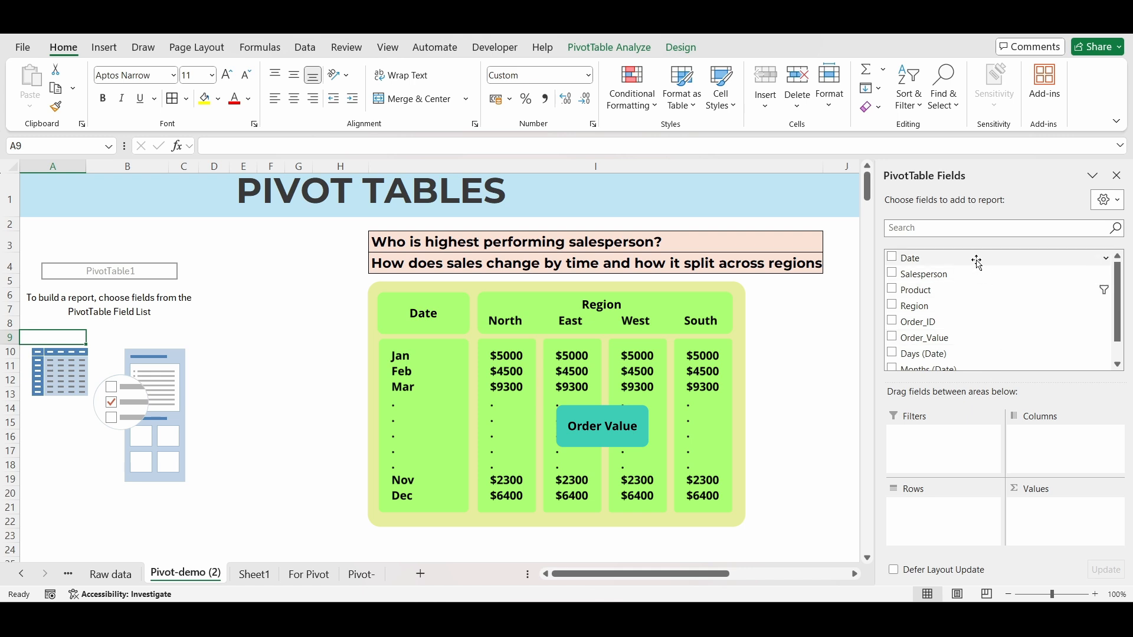
pyautogui.moveTo(904, 258); pyautogui.dragTo(939, 517)
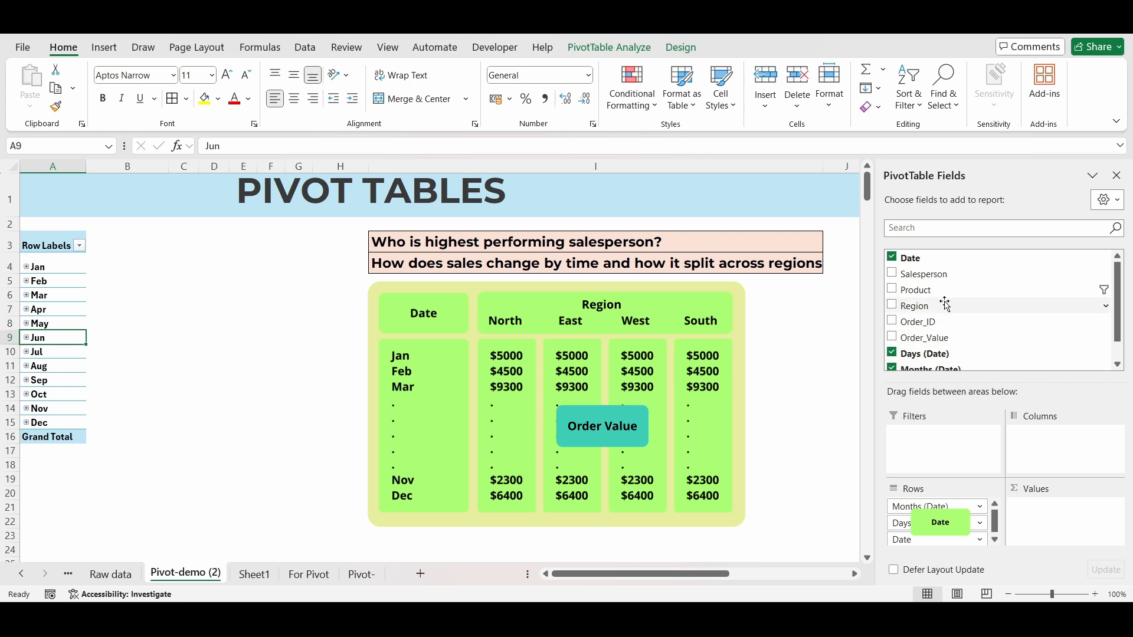
pyautogui.moveTo(924, 308); pyautogui.dragTo(1057, 450)
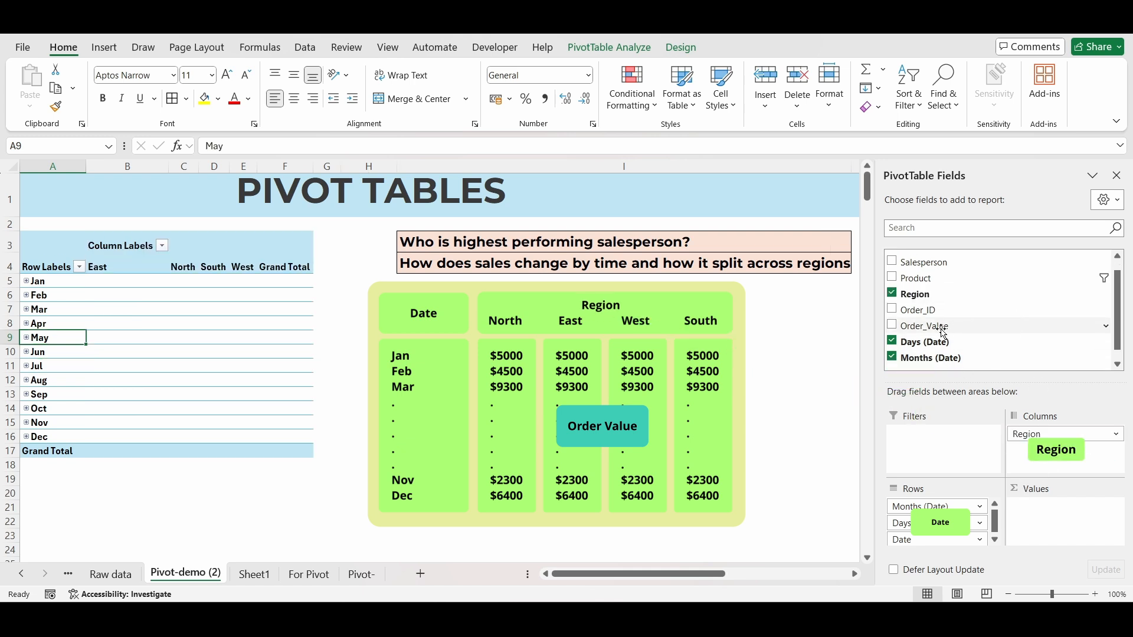
pyautogui.moveTo(934, 331); pyautogui.dragTo(1035, 512)
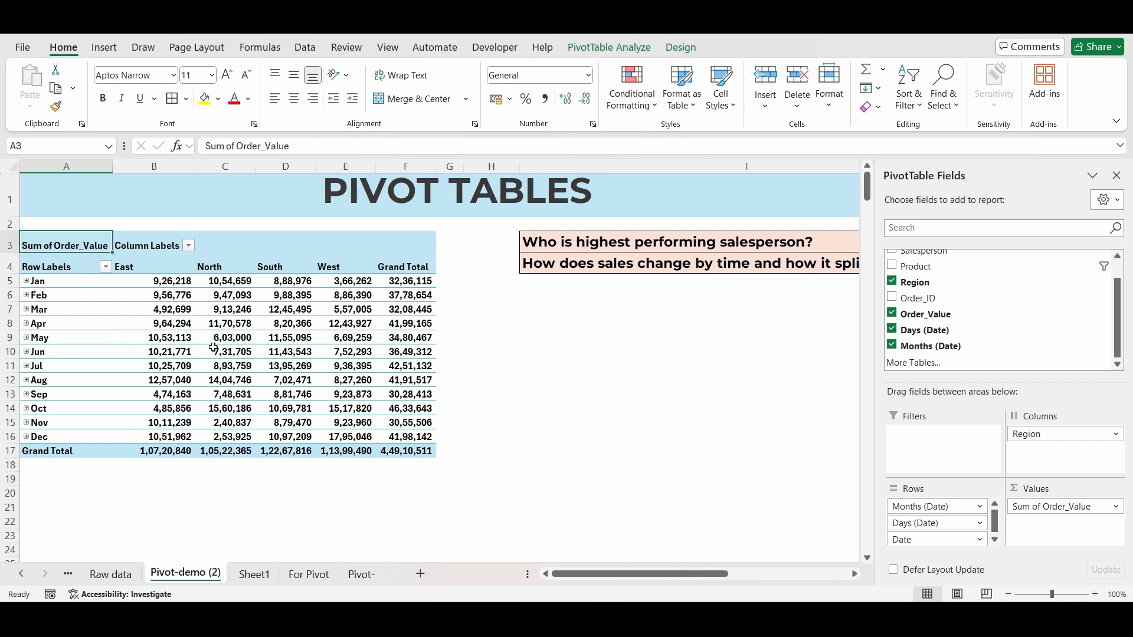
pyautogui.moveTo(238, 281); pyautogui.dragTo(226, 451)
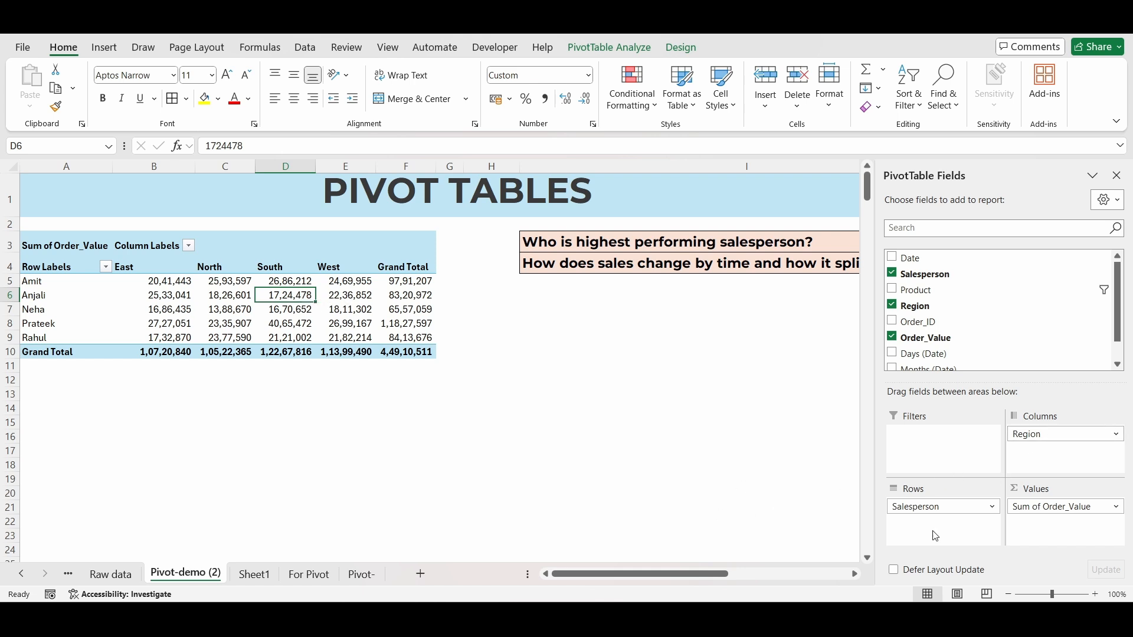
# Rearrange the PivotTable by removing Salesperson from the rows, moving Region to the rows and placing Date in the columns.
pyautogui.moveTo(959, 505); pyautogui.dragTo(1015, 390)
pyautogui.moveTo(1033, 433); pyautogui.dragTo(944, 512)
pyautogui.moveTo(939, 254); pyautogui.dragTo(1062, 464)
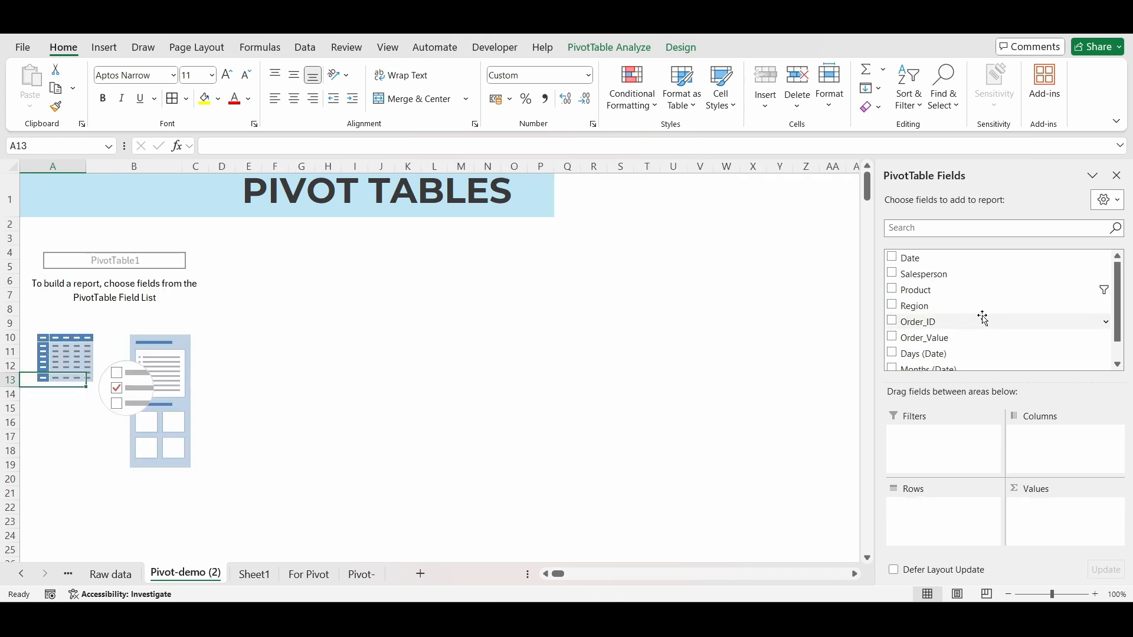
# Place Salesperson in the empty PivotTable's rows, try Order_Value in the columns, and remove Order_Value from the columns.
pyautogui.moveTo(946, 276); pyautogui.dragTo(972, 533)
pyautogui.moveTo(938, 338); pyautogui.dragTo(1055, 469)
pyautogui.click(607, 309)
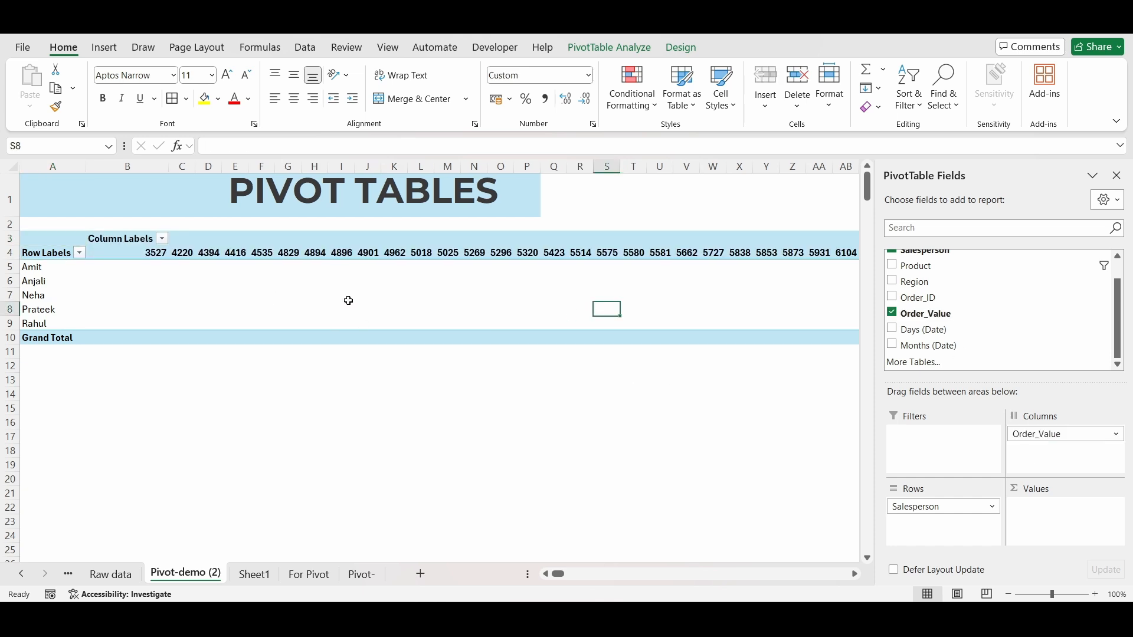
pyautogui.moveTo(1037, 434); pyautogui.dragTo(1004, 322)
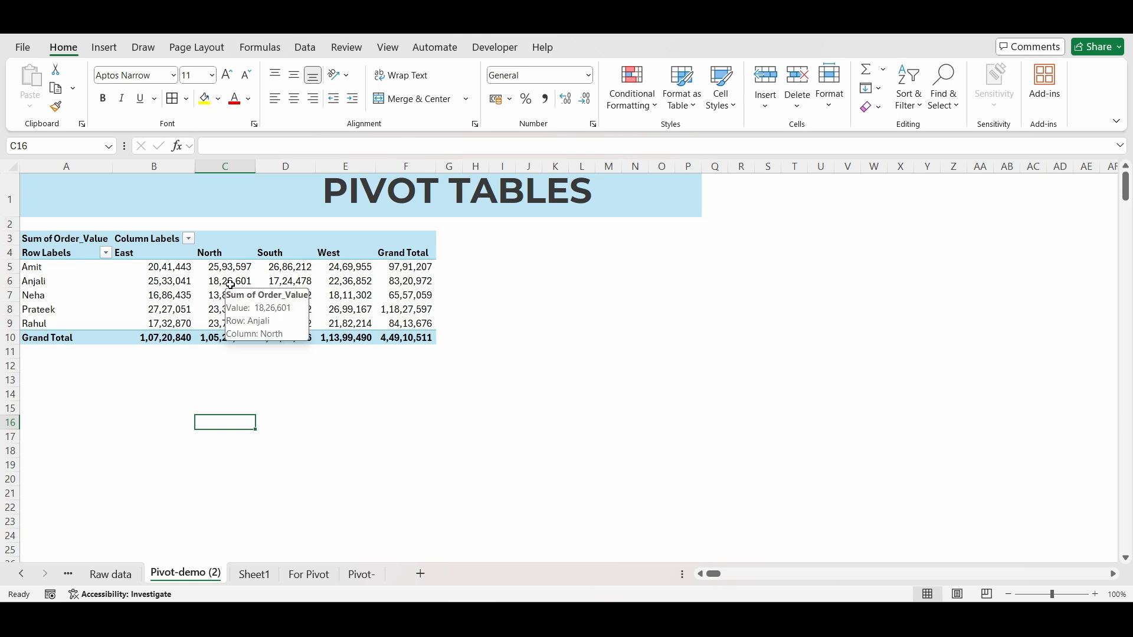
# Delete the PivotTable on the Pivot-demo (2) sheet and return to the source records on the Raw data sheet.
pyautogui.click(231, 283)
pyautogui.rightClick(231, 284)
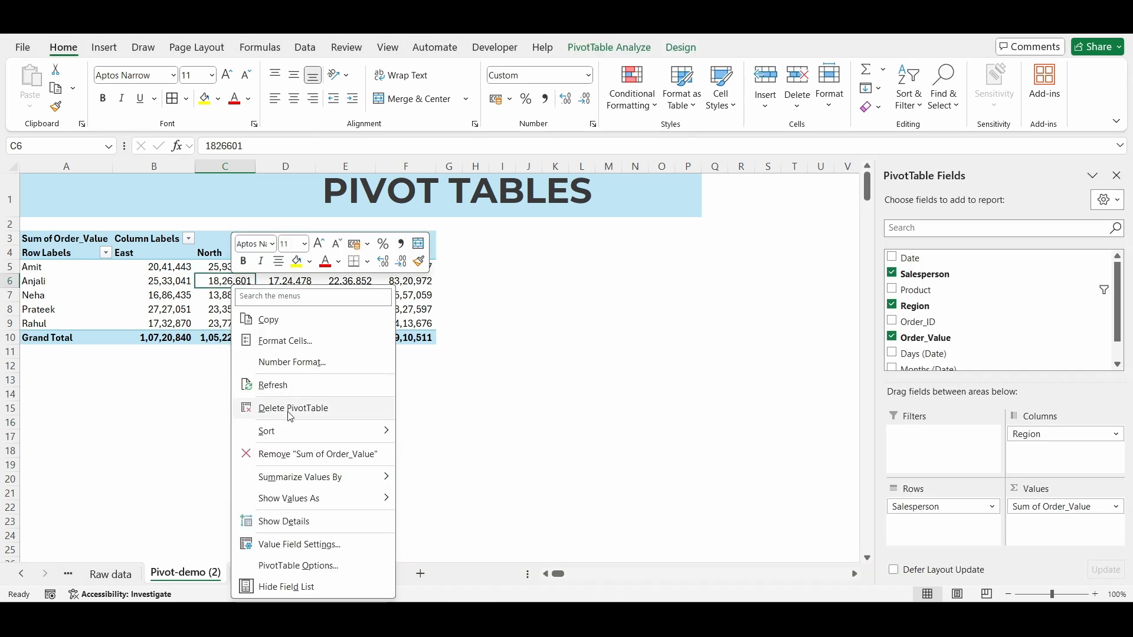
pyautogui.click(290, 417)
pyautogui.click(111, 573)
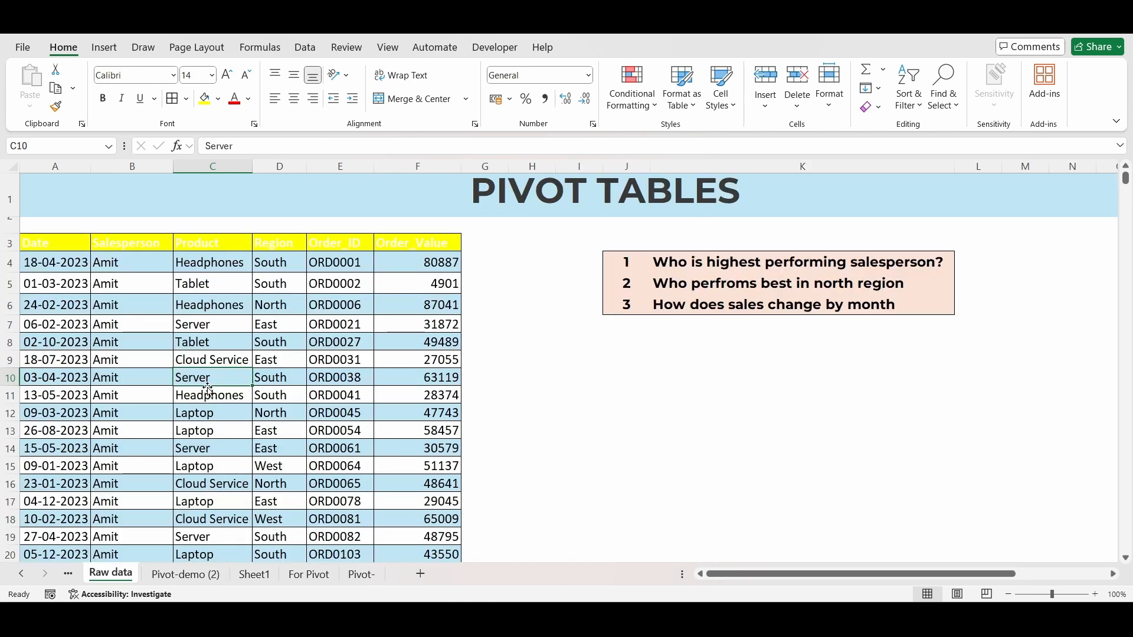
pyautogui.click(425, 394)
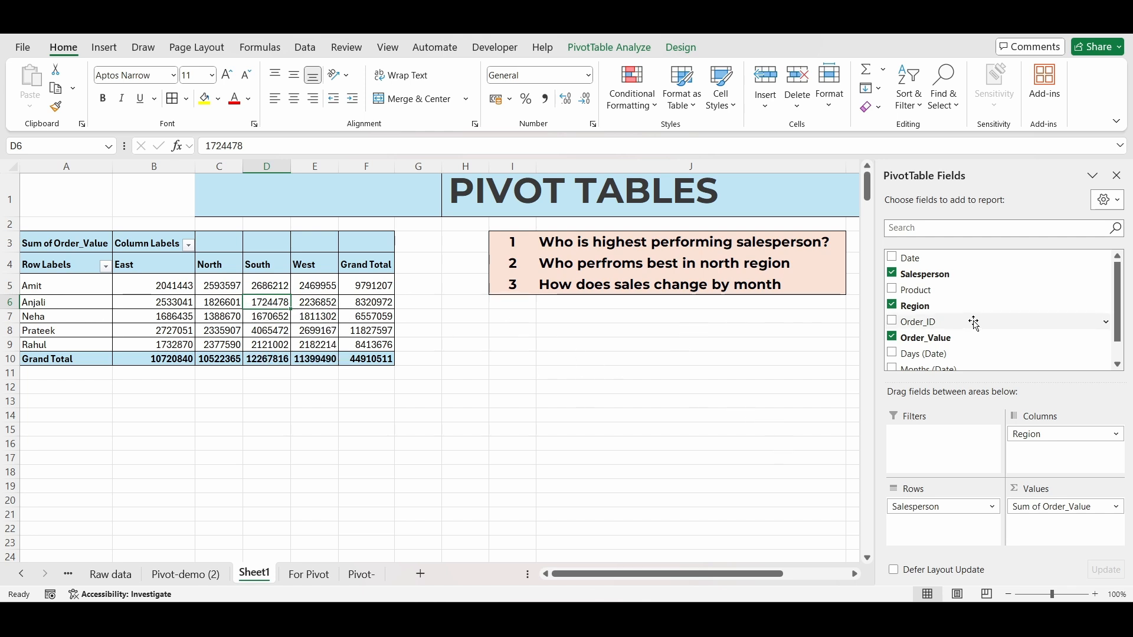
# Add Product as a report filter to the Sheet1 PivotTable and limit it to Laptop.
pyautogui.moveTo(918, 289); pyautogui.dragTo(962, 458)
pyautogui.click(189, 210)
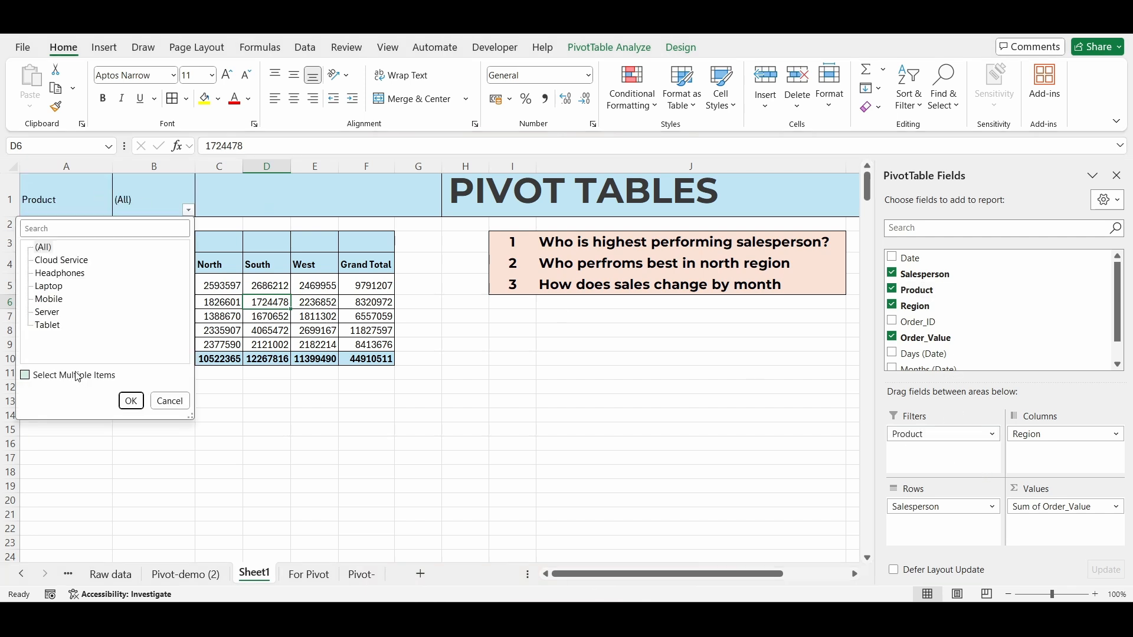
pyautogui.click(38, 246)
pyautogui.click(39, 286)
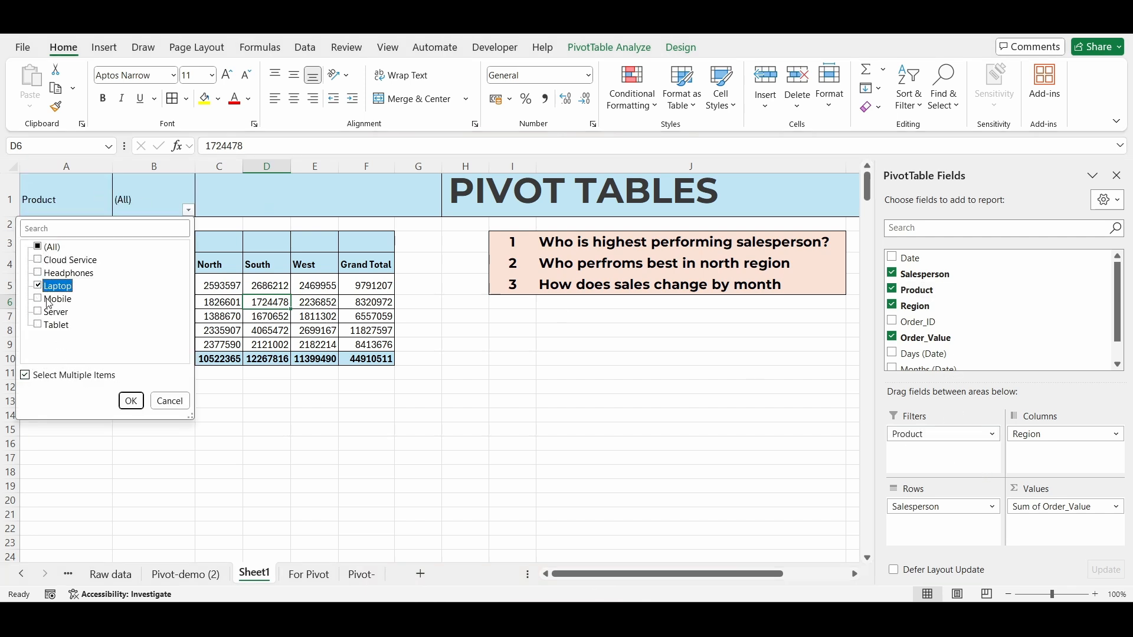
pyautogui.click(131, 401)
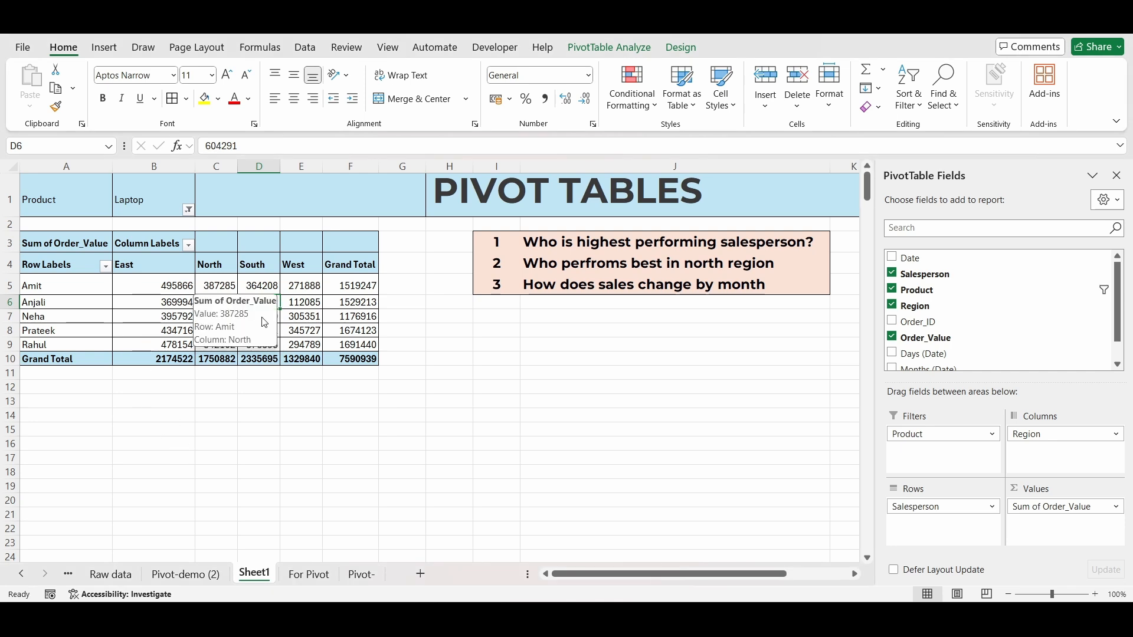
# Include Mobile alongside Laptop in the Sheet1 PivotTable's Product filter.
pyautogui.click(189, 210)
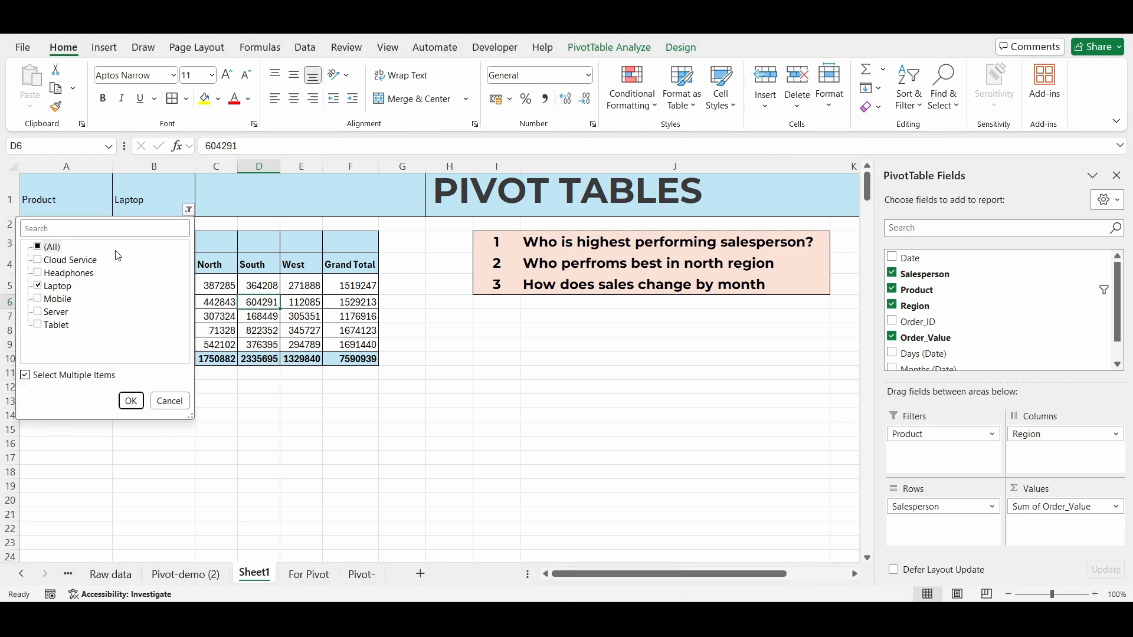
pyautogui.click(61, 299)
pyautogui.click(131, 401)
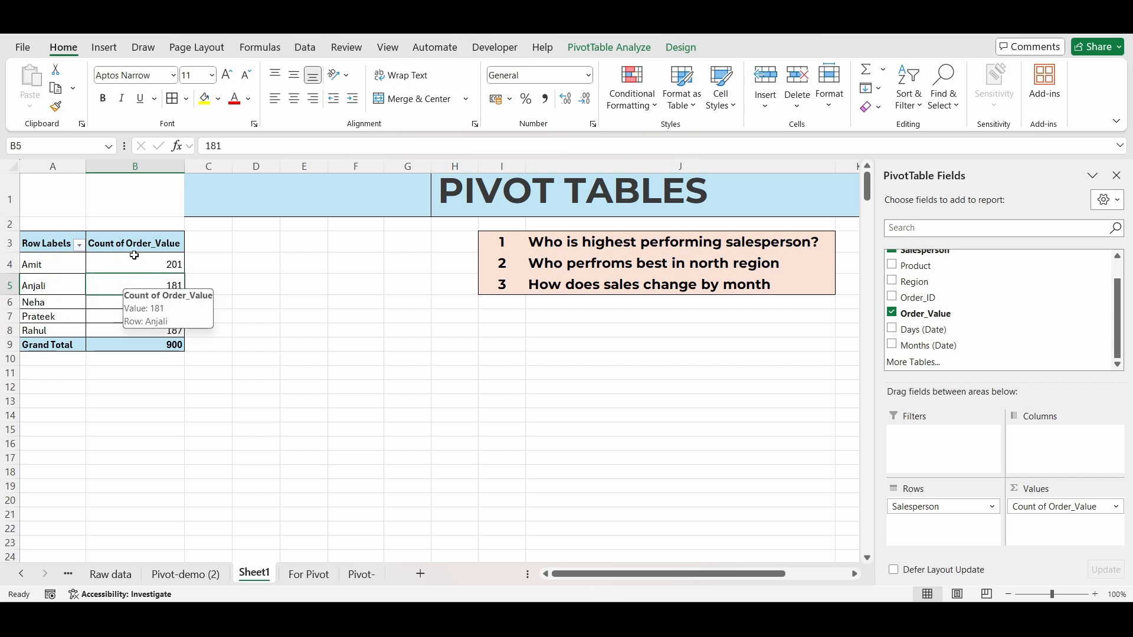
# Show Count of Order_Value as % of Grand Total and inspect individual salespeople's shares.
pyautogui.rightClick(143, 289)
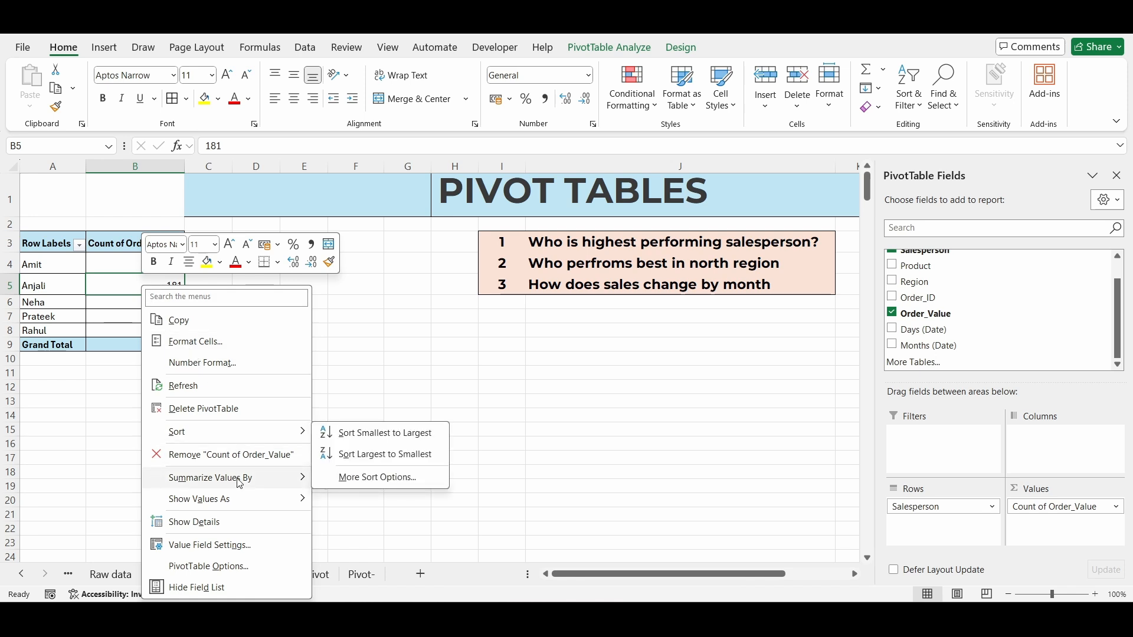
pyautogui.moveTo(242, 506)
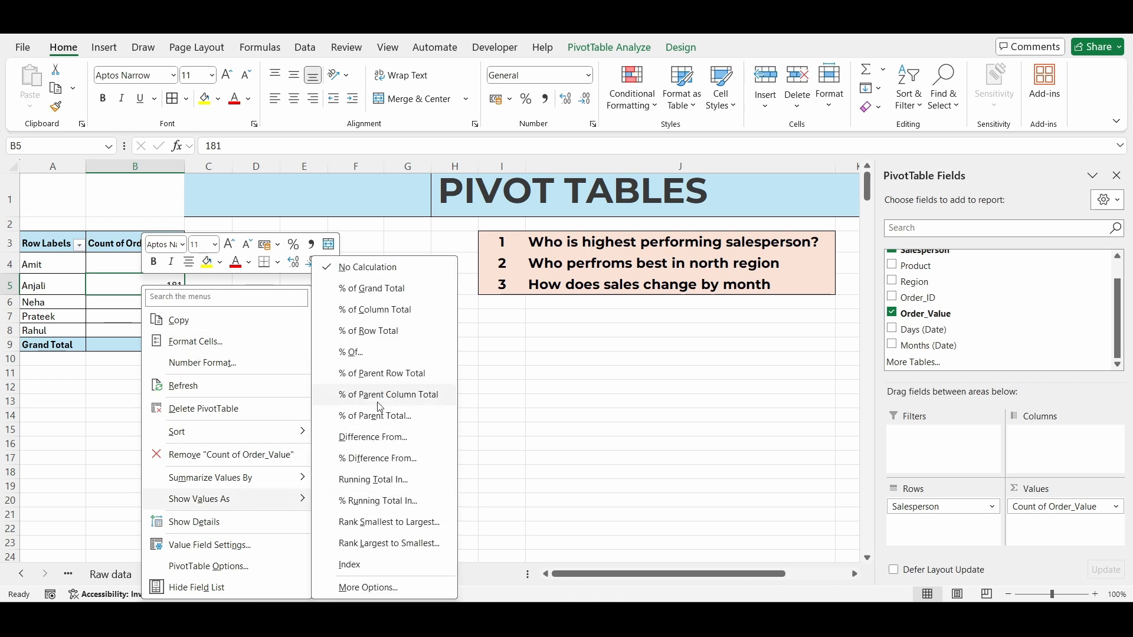
pyautogui.click(377, 289)
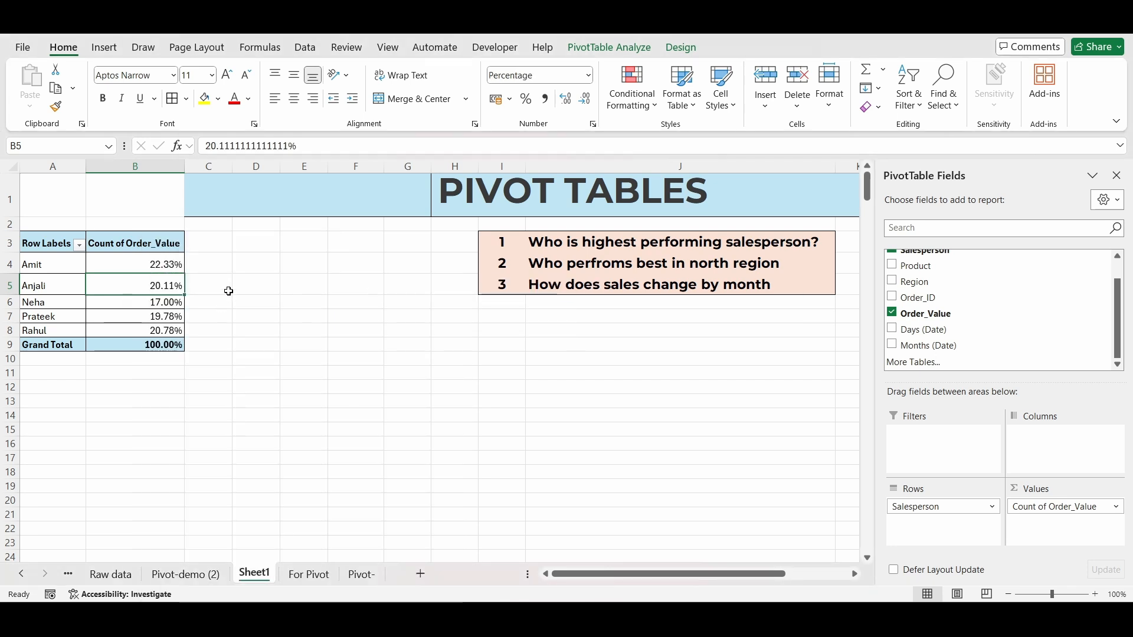
pyautogui.click(152, 266)
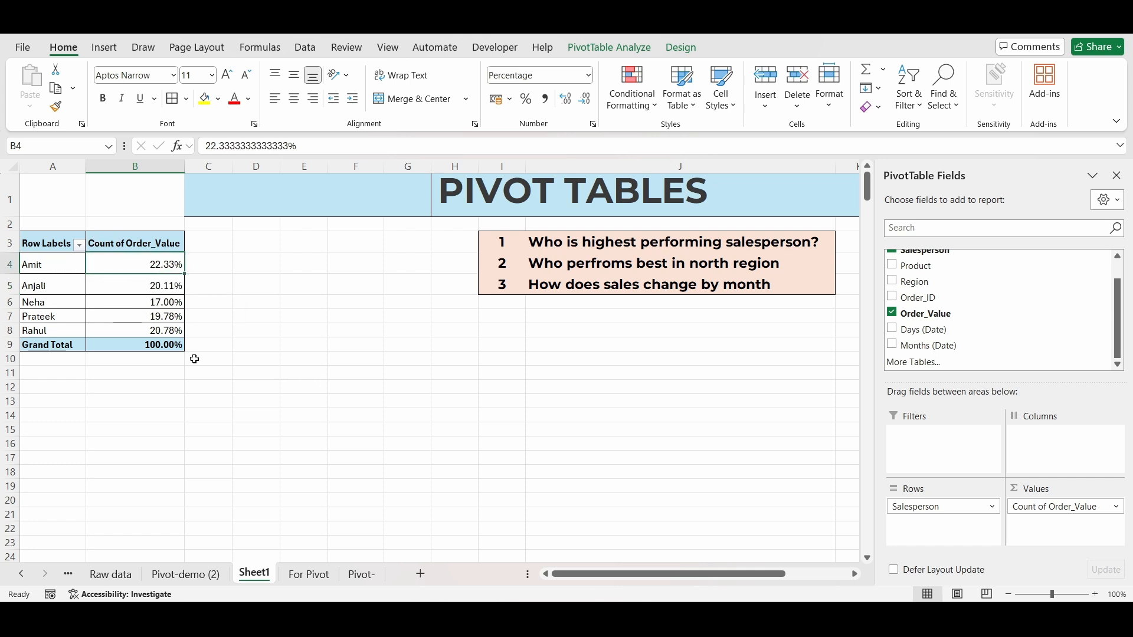
pyautogui.click(49, 330)
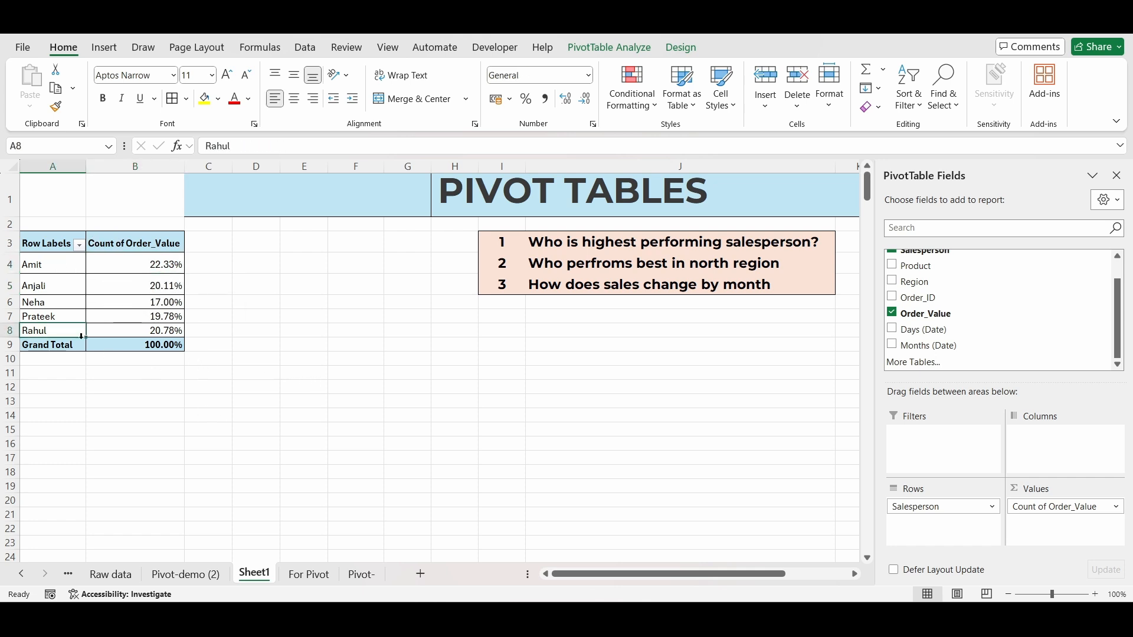
pyautogui.click(174, 331)
# Summarize the Sheet1 PivotTable's Order_Value percentages by Sum instead of Count.
pyautogui.click(120, 284)
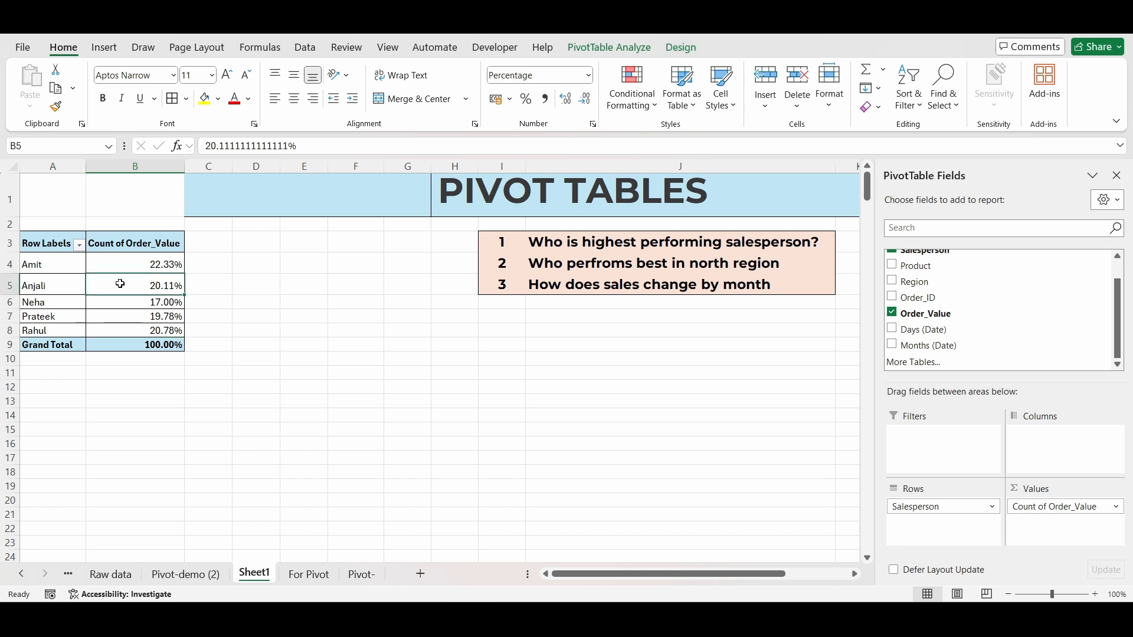
pyautogui.rightClick(121, 285)
pyautogui.moveTo(264, 476)
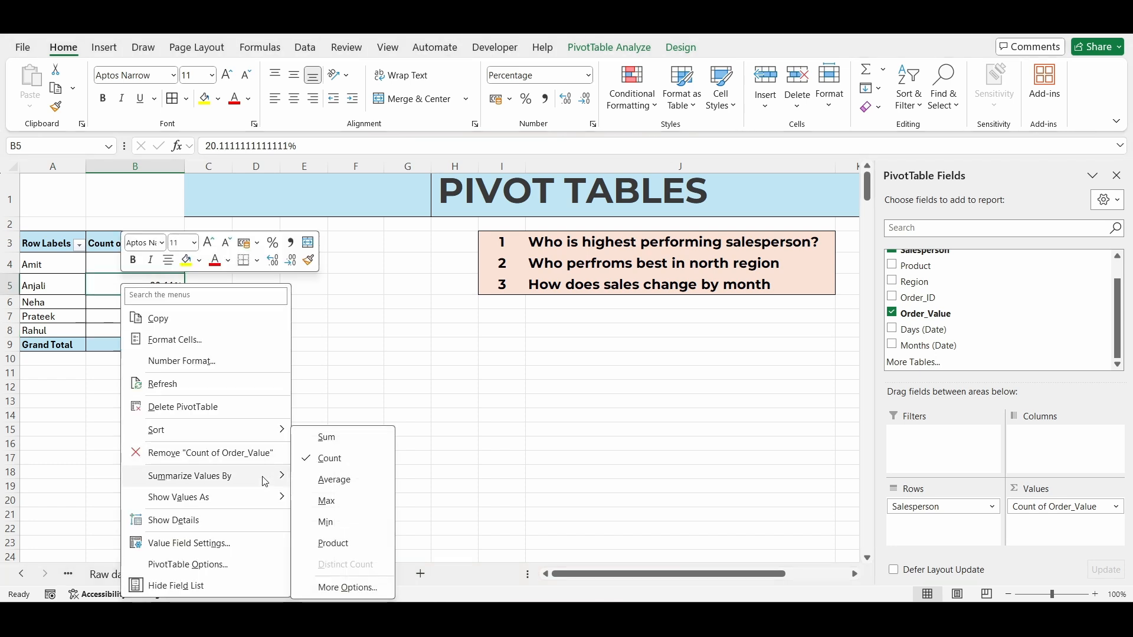
pyautogui.click(329, 447)
# Sort the salespeople by Sum of Order_Value from largest to smallest and inspect the highest and fourth-ranked shares.
pyautogui.rightClick(138, 286)
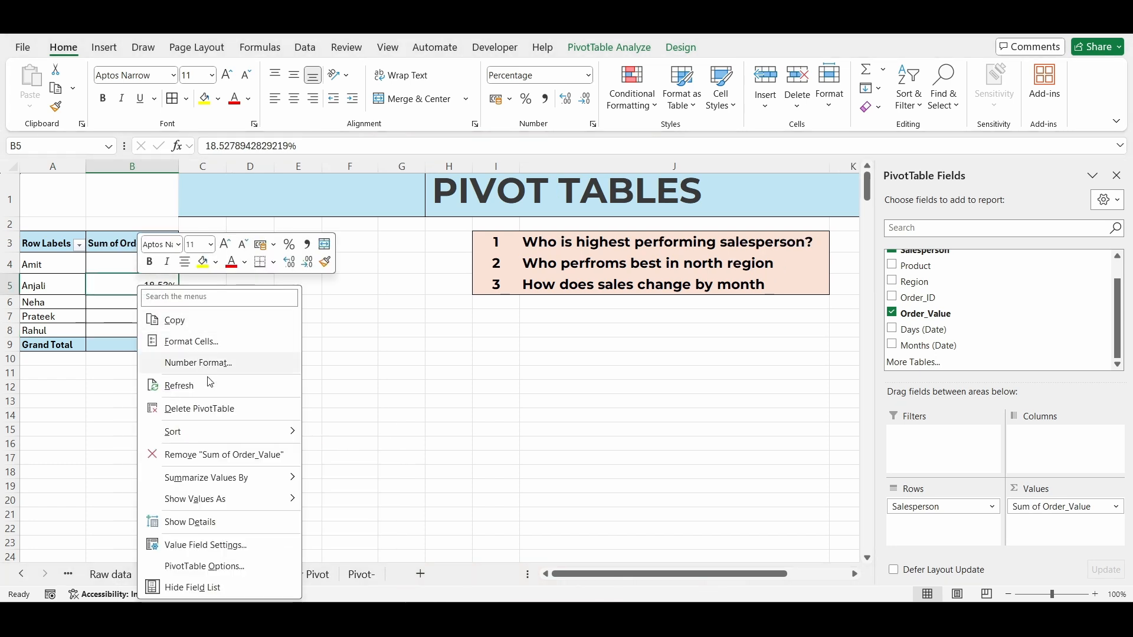
pyautogui.moveTo(230, 439)
pyautogui.click(342, 452)
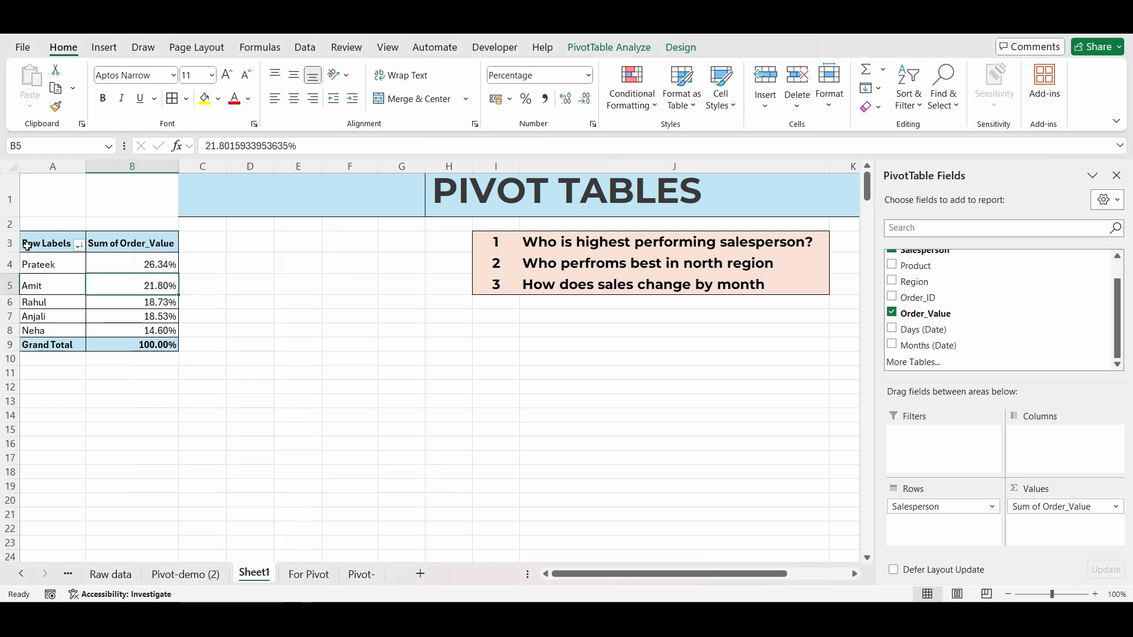
pyautogui.click(134, 263)
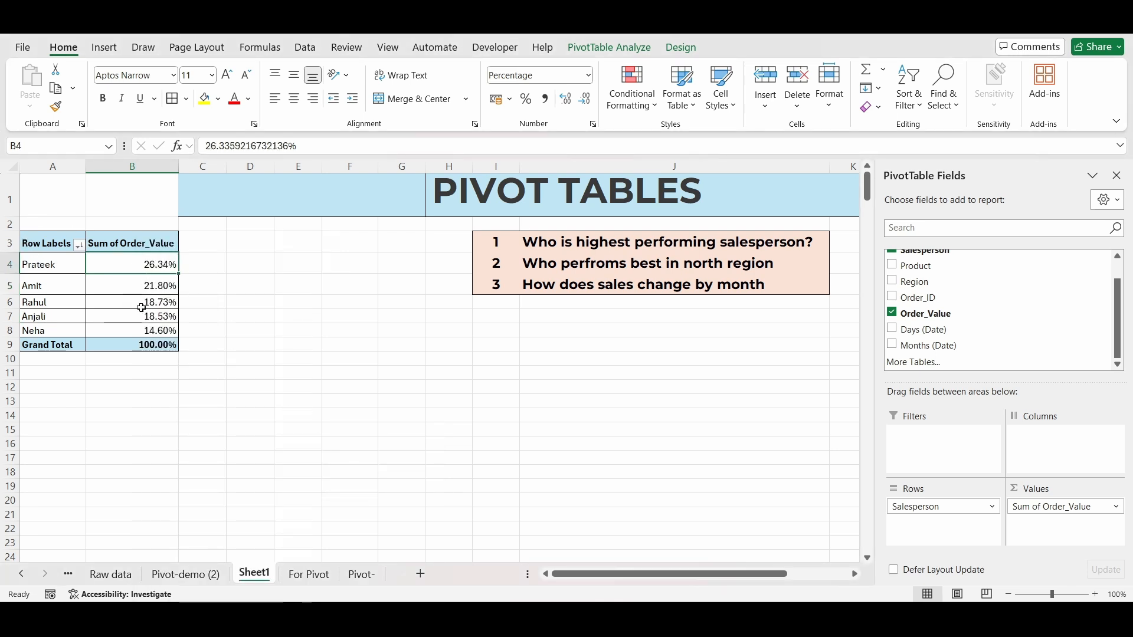
pyautogui.moveTo(140, 318)
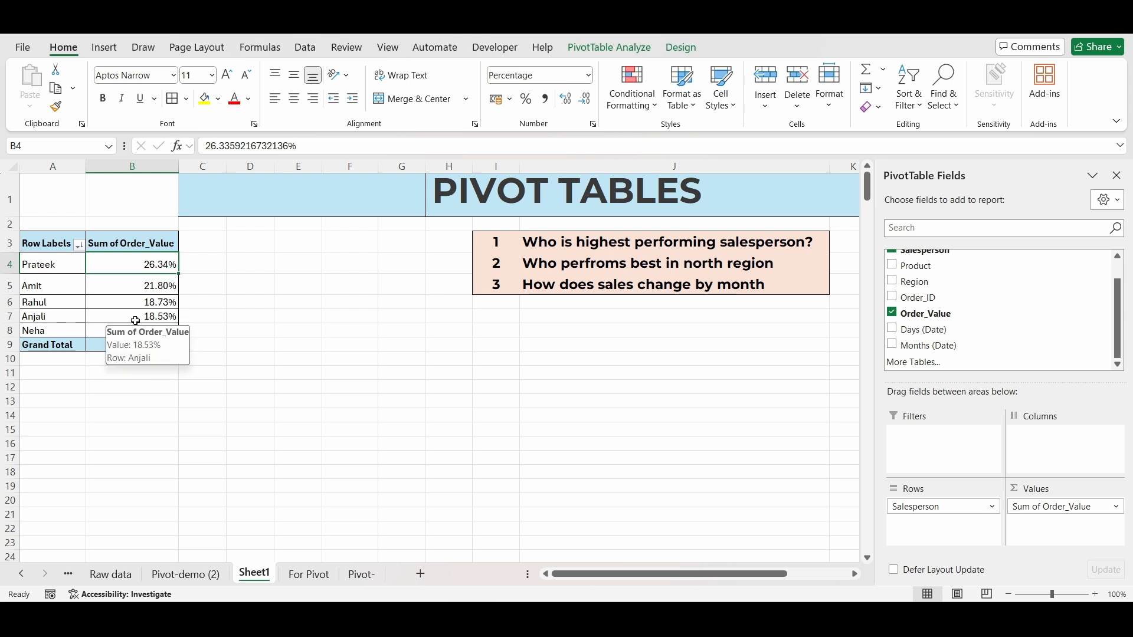
pyautogui.click(144, 319)
pyautogui.moveTo(125, 260)
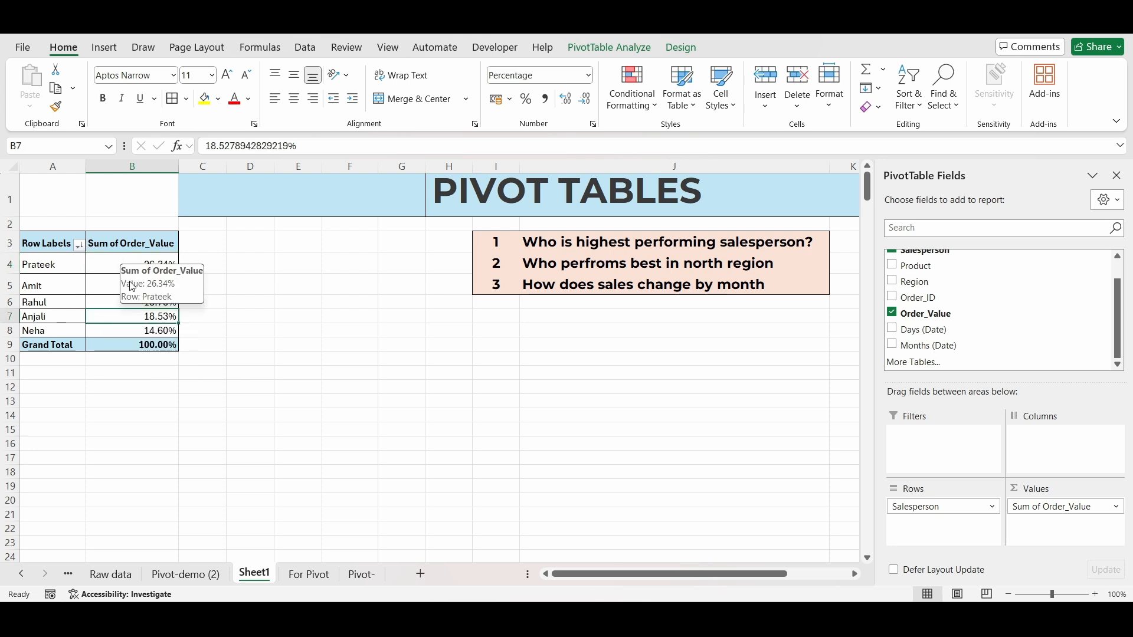